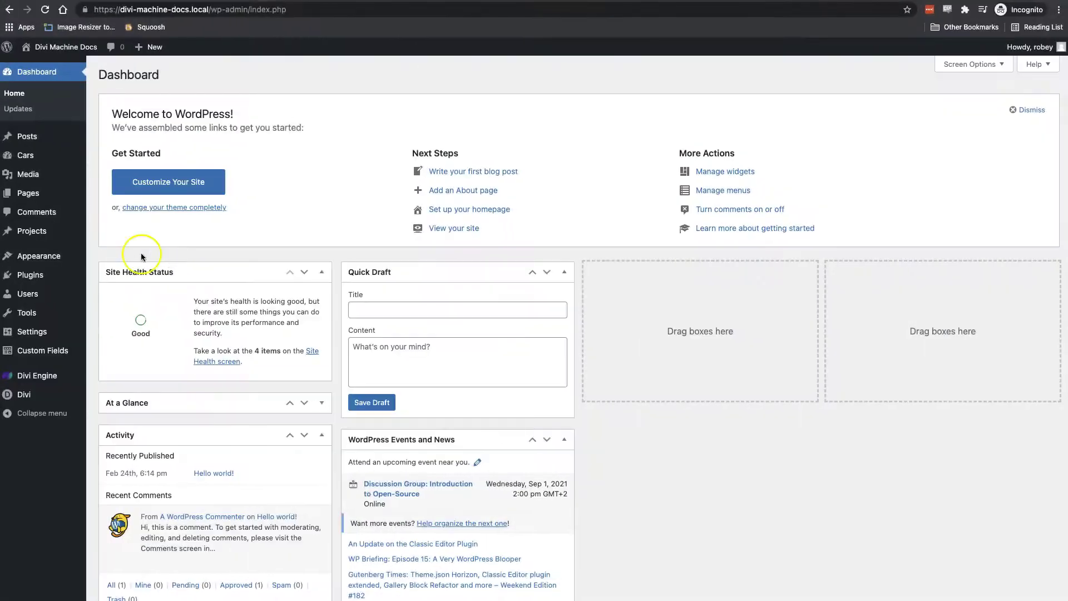
Create a new draft page titled 'New Page'.
mouse_move(22, 204)
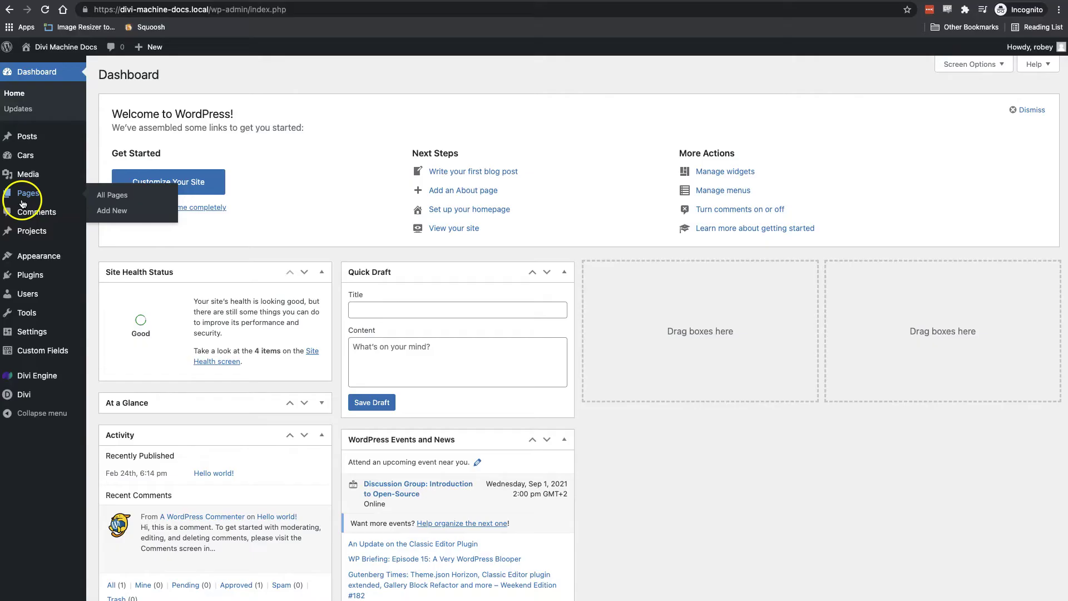
click(113, 216)
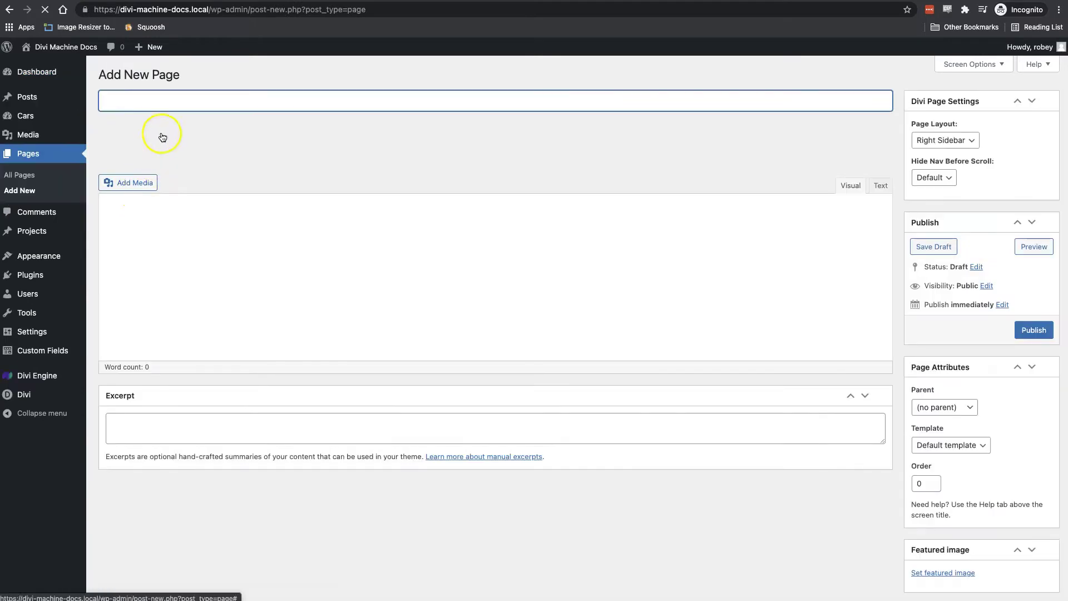
click(169, 106)
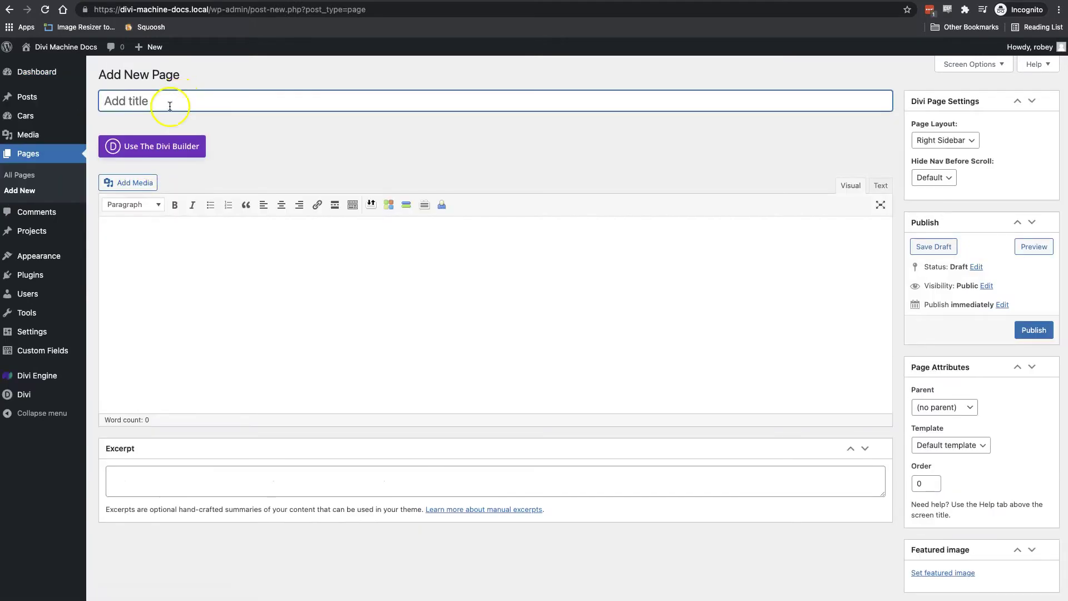
text(New Page)
click(133, 164)
Switch the page to the Divi Builder and start building.
click(137, 157)
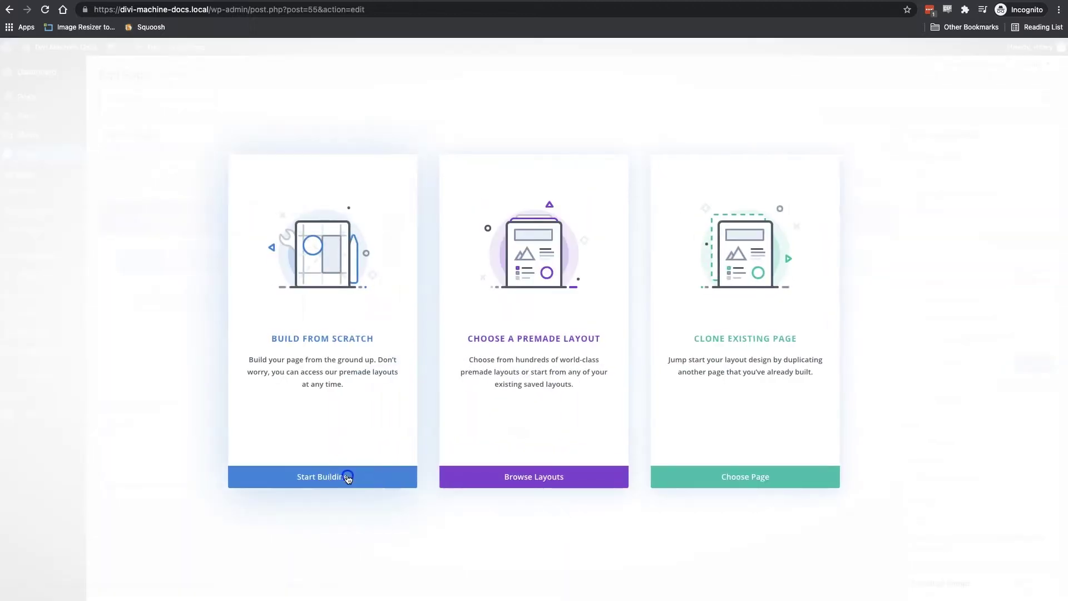
click(345, 476)
click(439, 394)
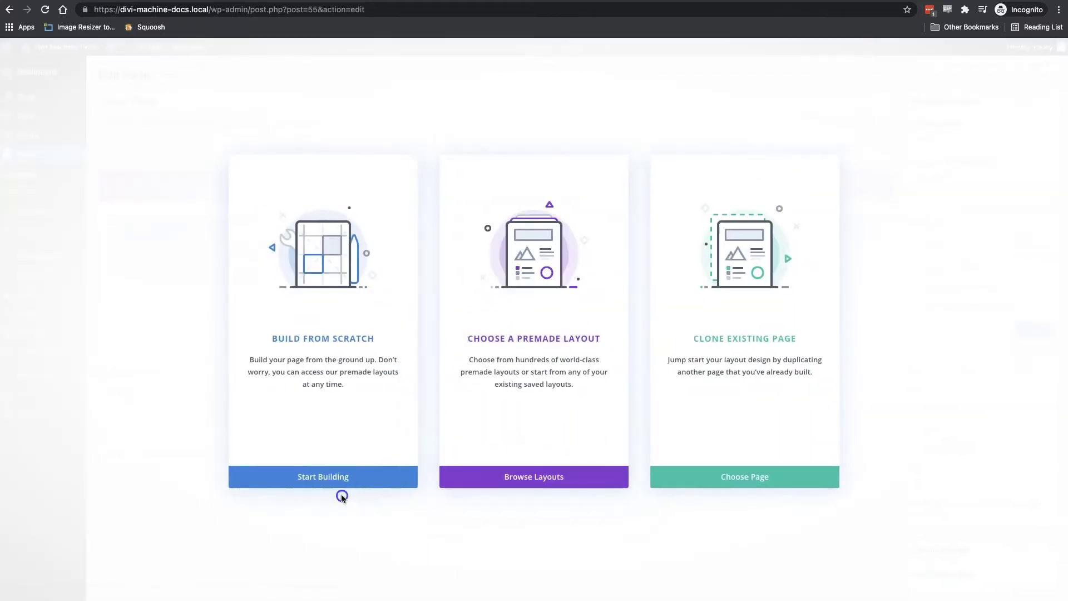
Insert a single-column row holding the Search Posts - Divi Machine module, found by searching 'search form'.
click(345, 478)
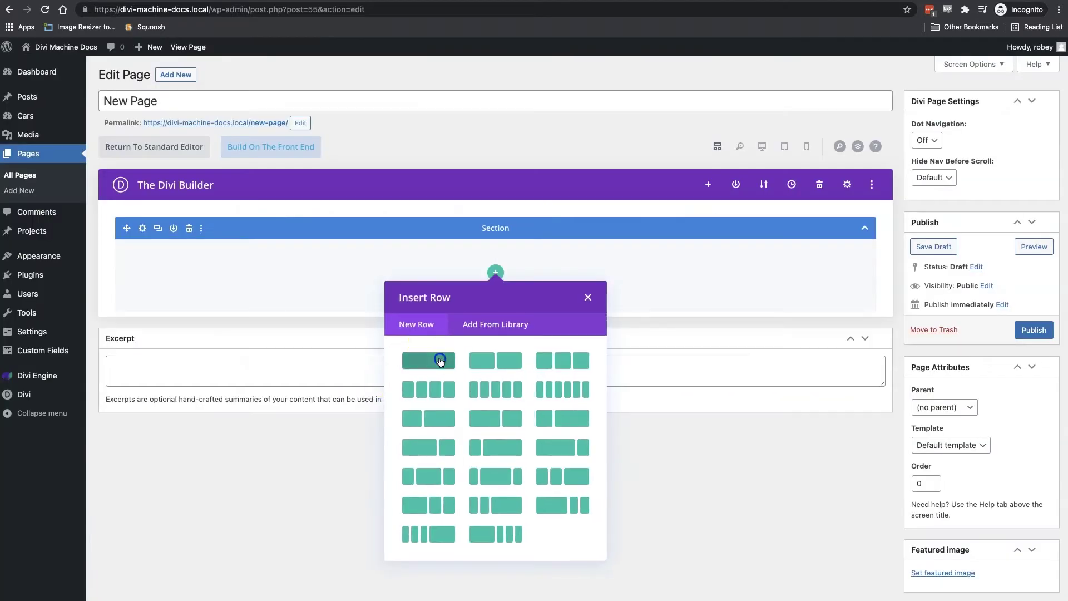
click(427, 359)
text(searcg)
key(BackSpace)
text(h form)
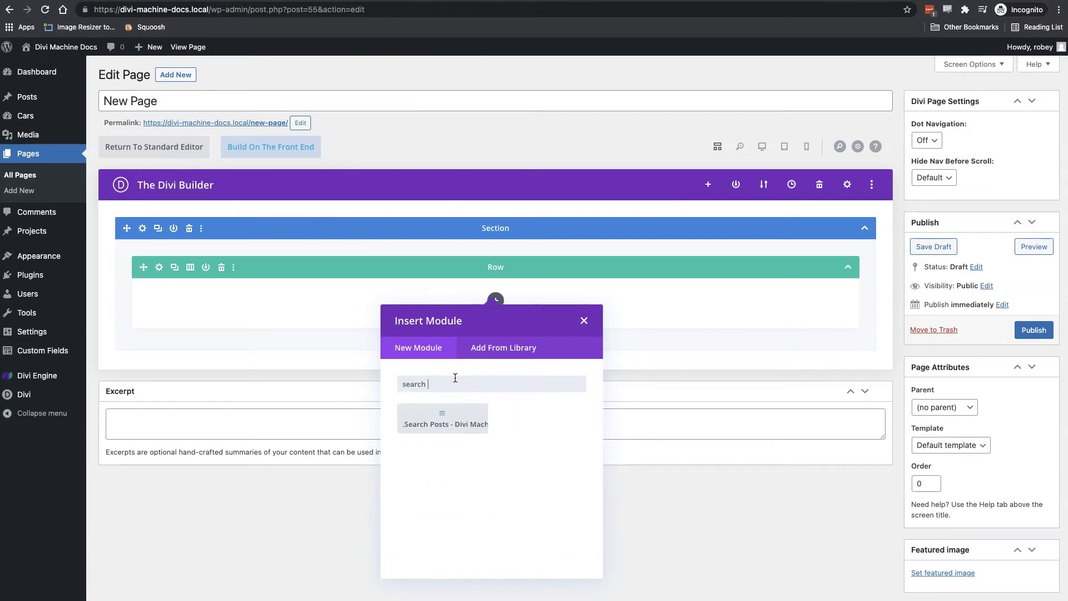
click(446, 416)
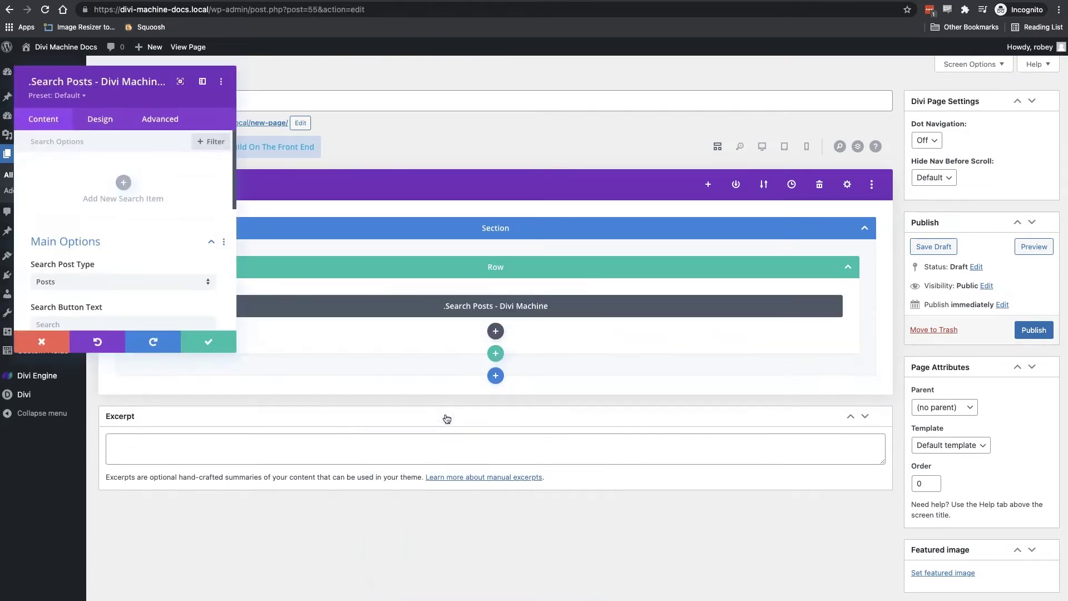
Add a test search item to the module, then delete it.
scroll(119, 240, down, 2)
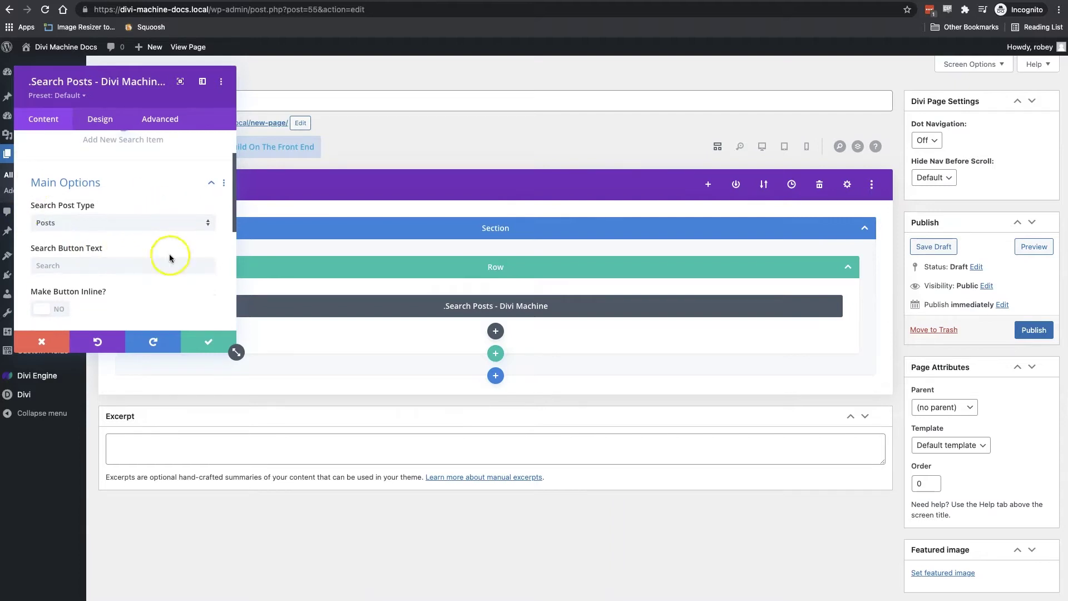
scroll(160, 284, down, 5)
scroll(160, 287, down, 2)
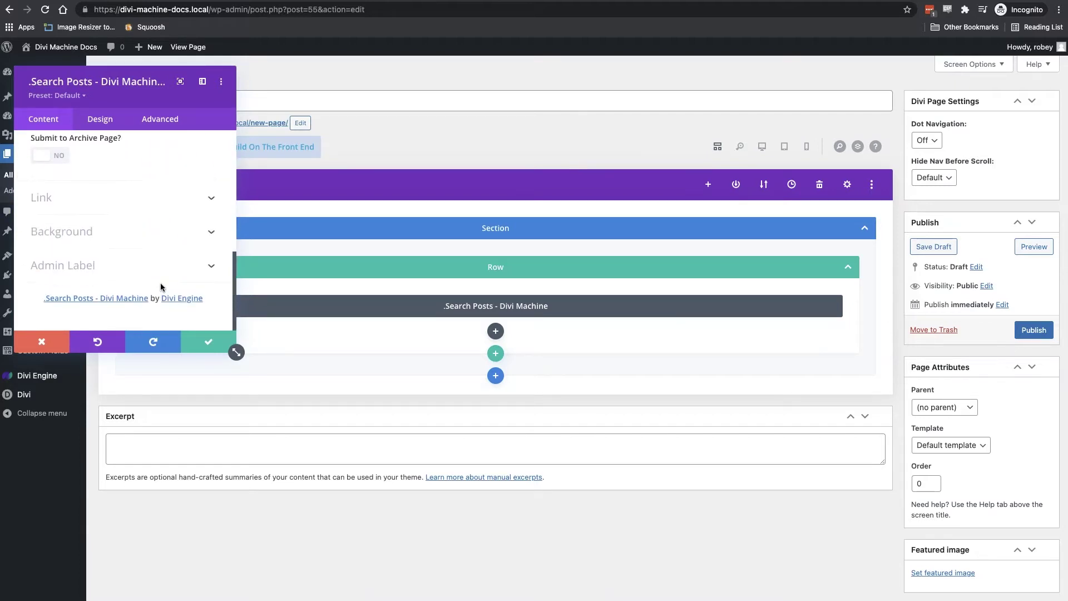
scroll(91, 166, up, 10)
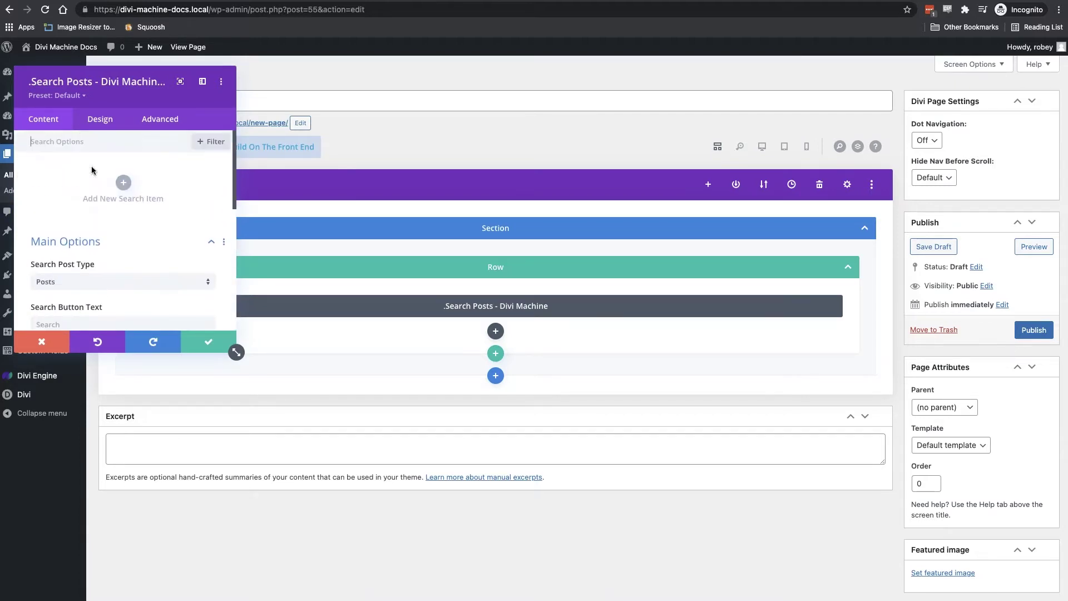
click(122, 180)
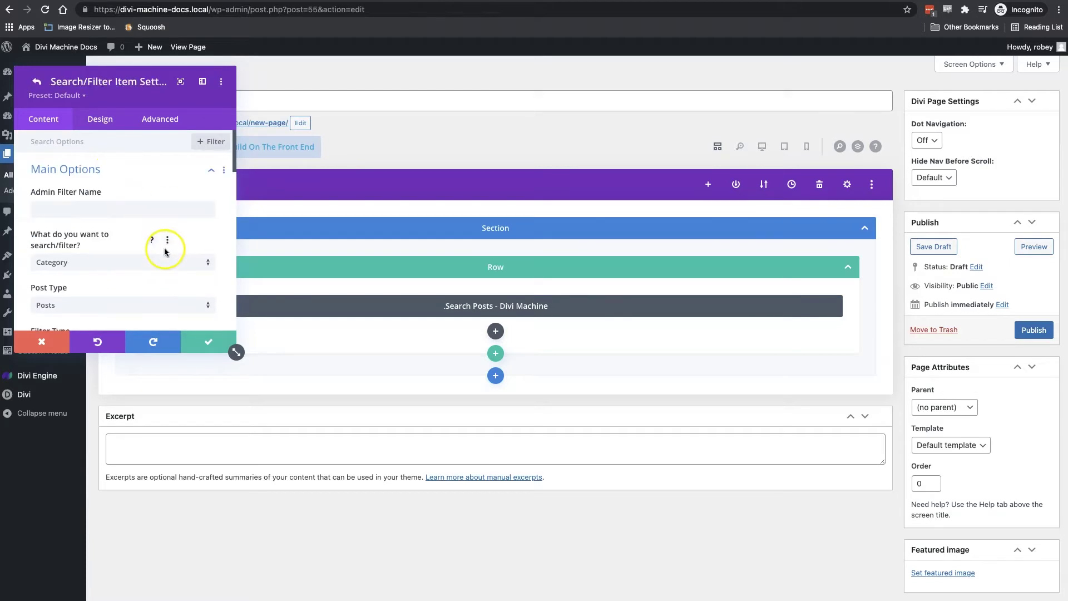
click(42, 82)
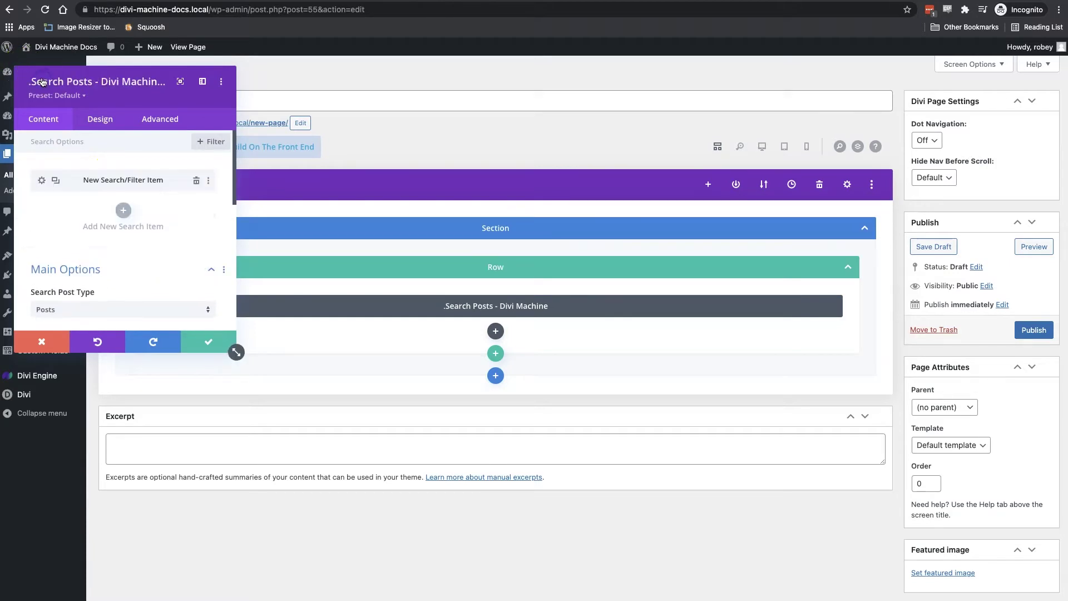
click(198, 178)
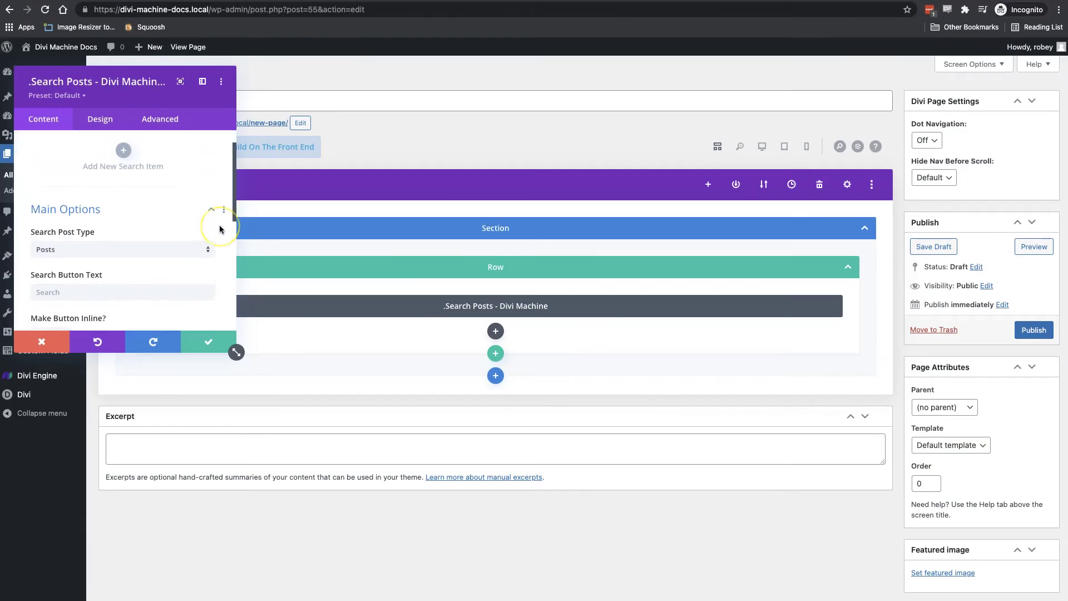
Set the module's Search Post Type to Cars.
click(42, 222)
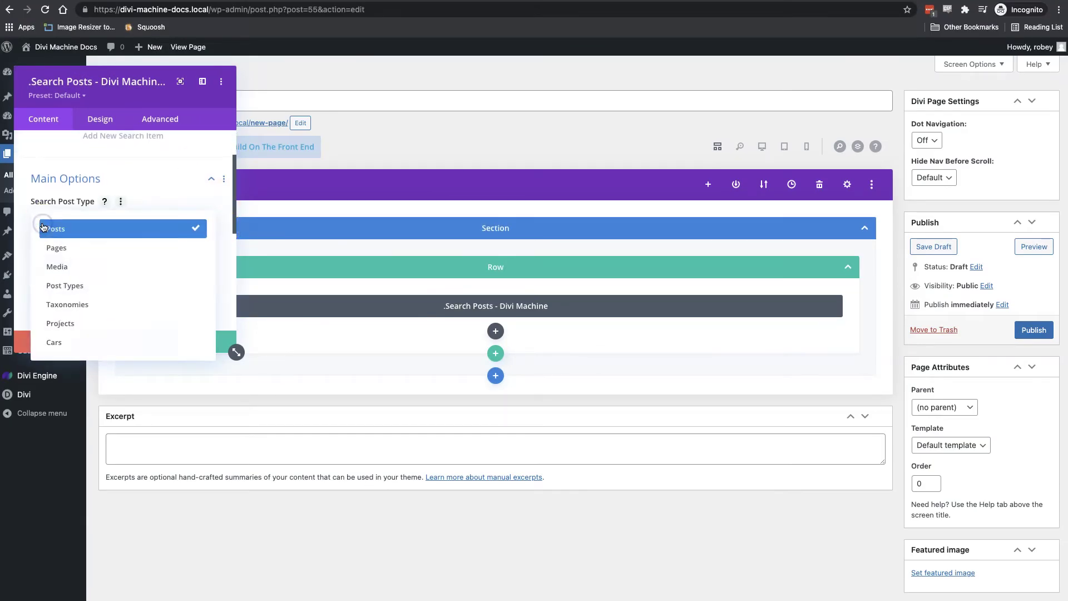
click(63, 345)
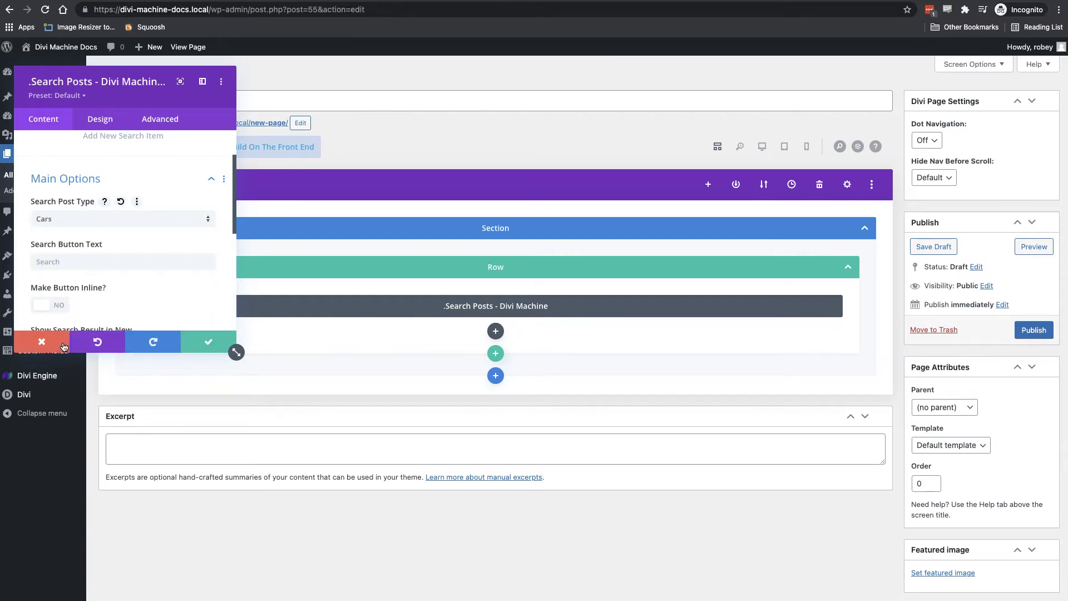
scroll(110, 243, down, 2)
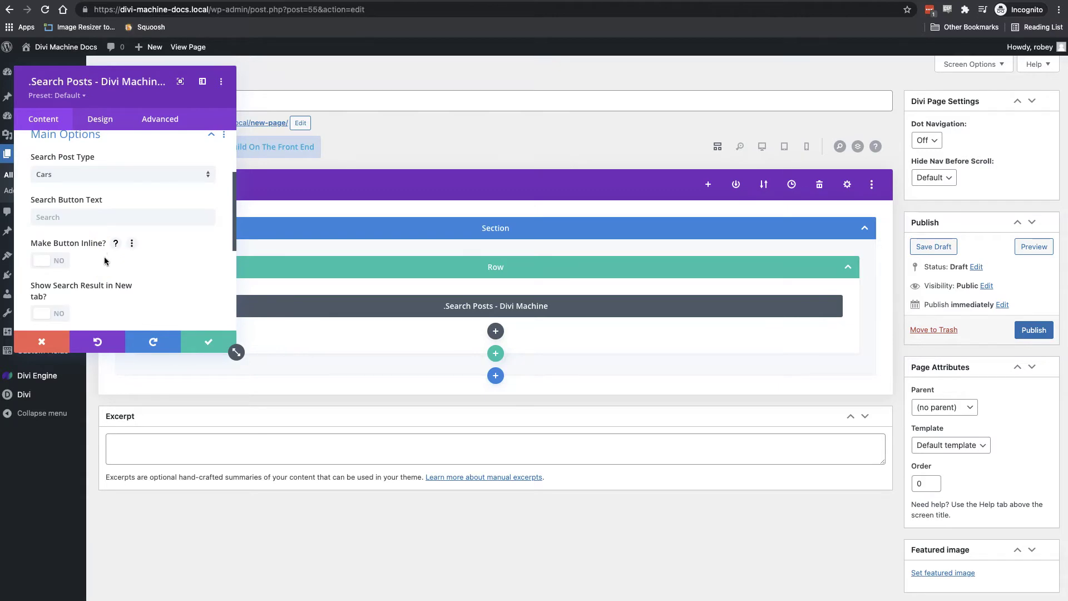
Edit the search button text field in the module settings.
click(96, 215)
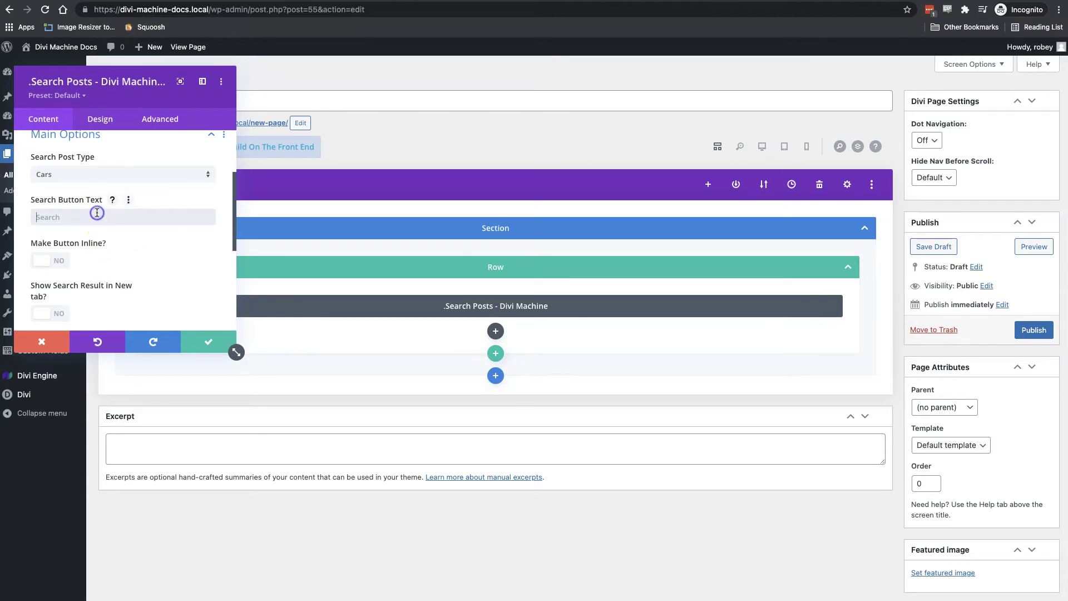
click(69, 235)
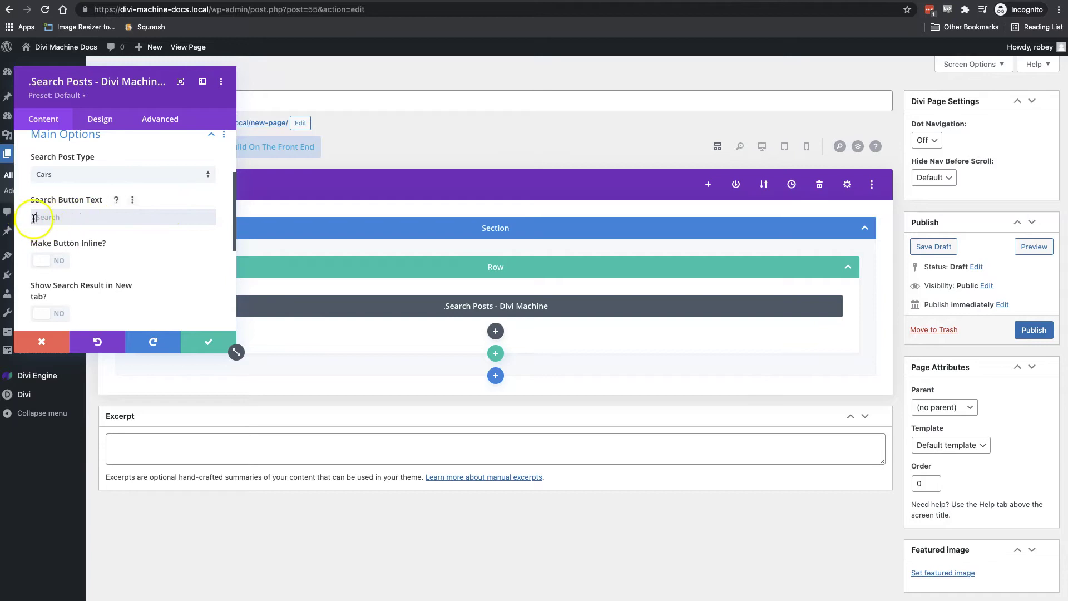
click(127, 204)
click(125, 218)
scroll(61, 227, down, 3)
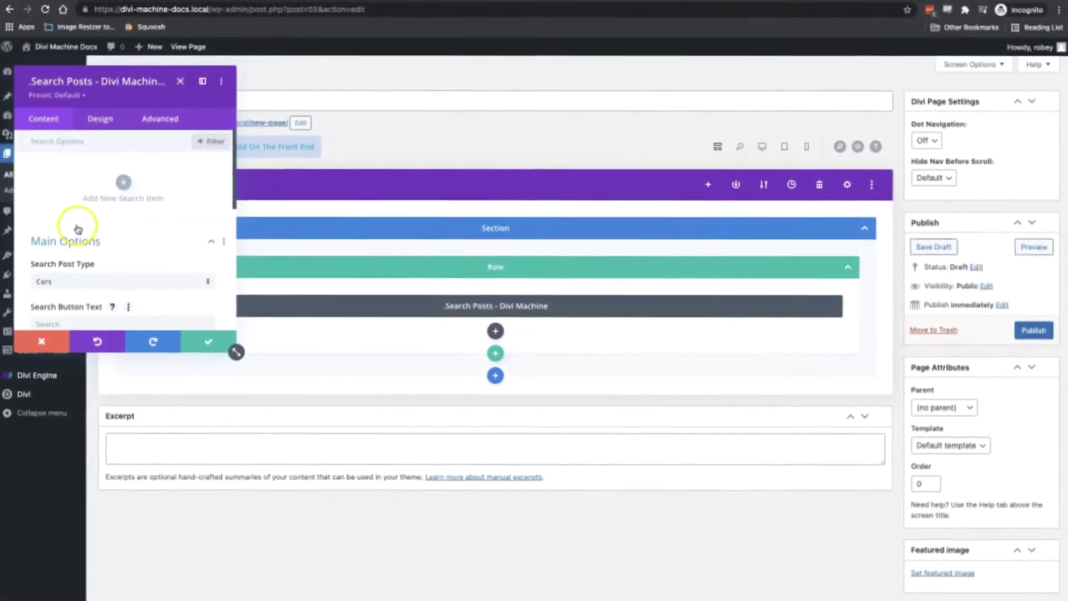
Add a new search item and enter Make as its Admin Filter Name.
click(124, 184)
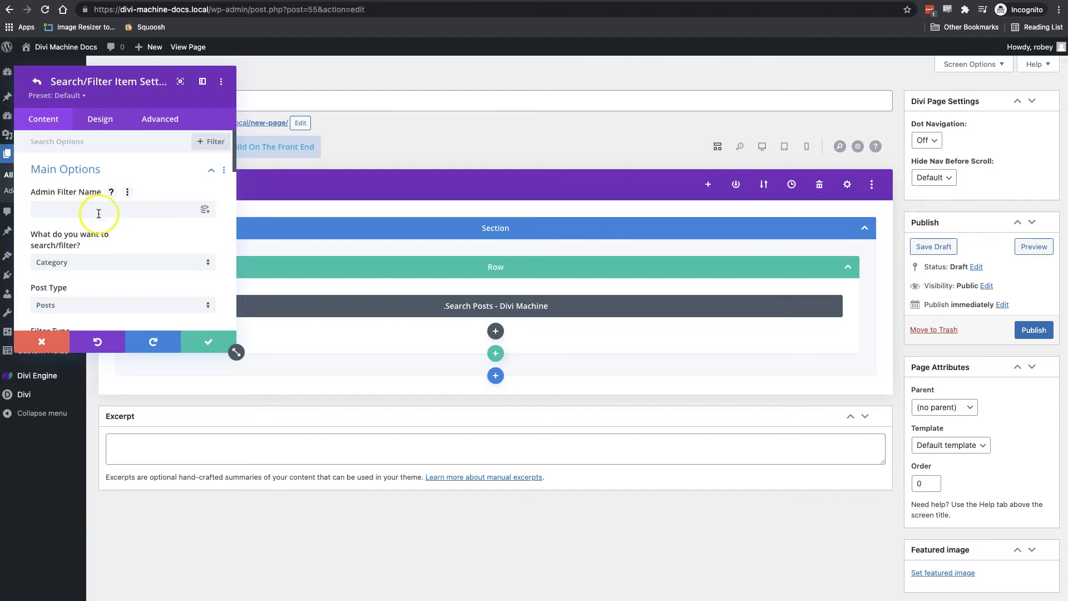
scroll(98, 213, down, 1)
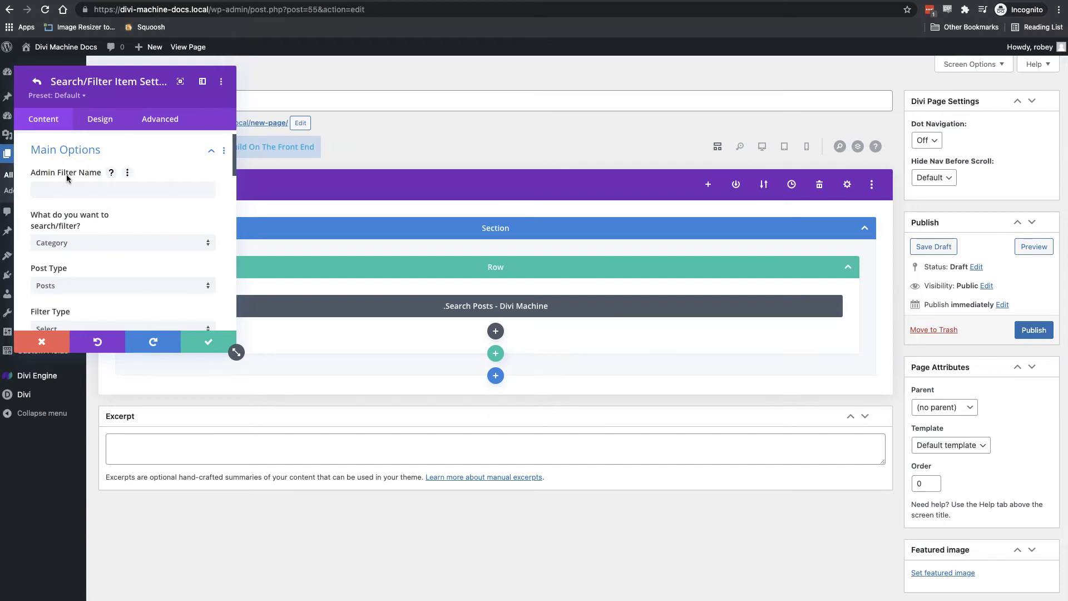
click(65, 188)
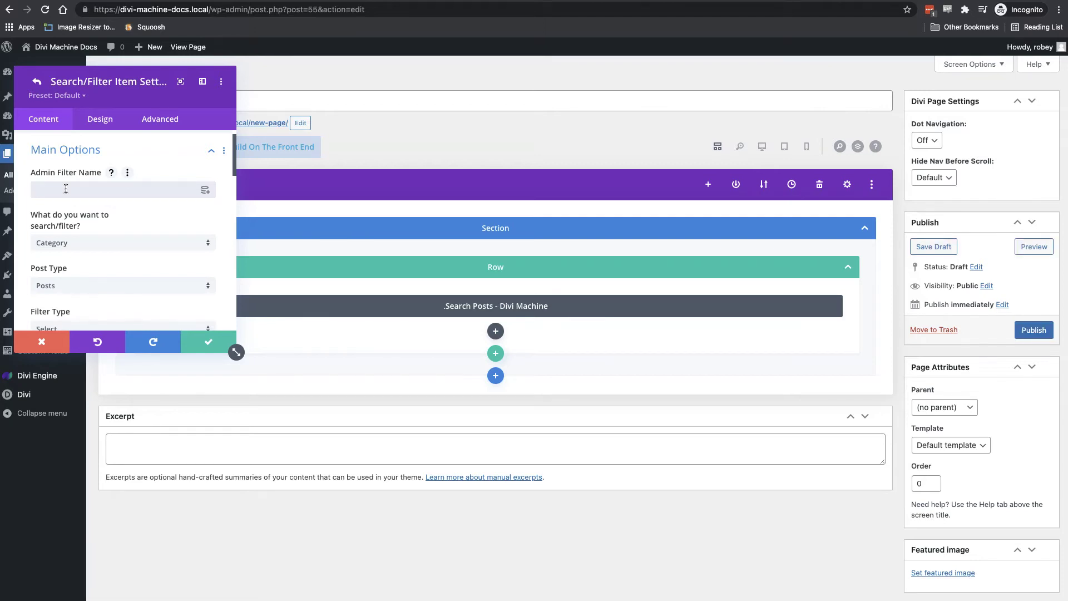
text(Make)
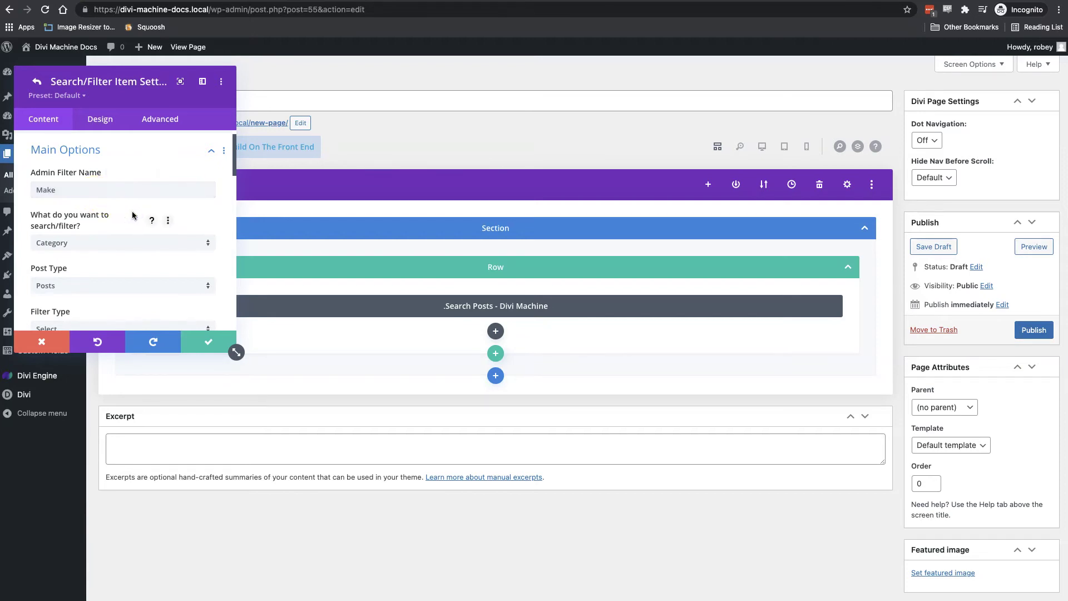
Set the Make item to filter by Advanced Custom Field (ACF Plugin), with Cars as post type.
scroll(132, 214, down, 2)
click(68, 185)
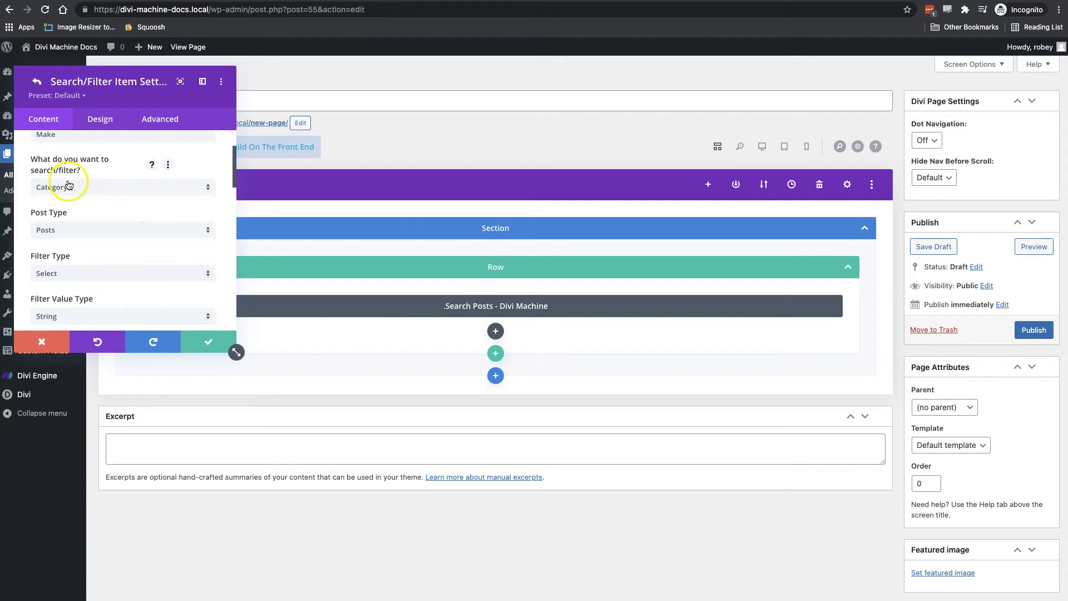
click(139, 192)
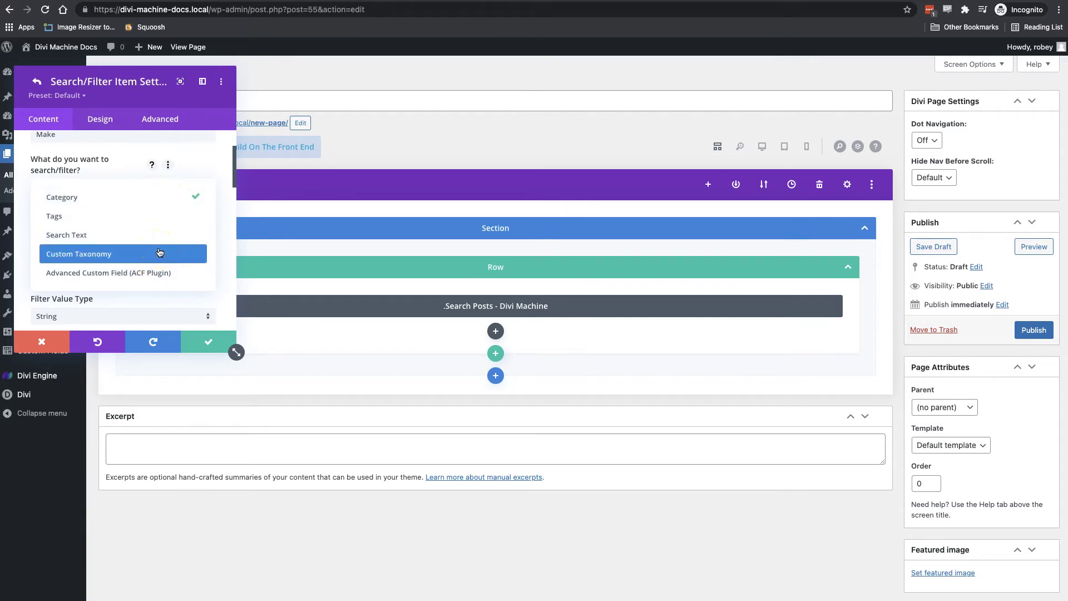
drag(160, 250, 160, 200)
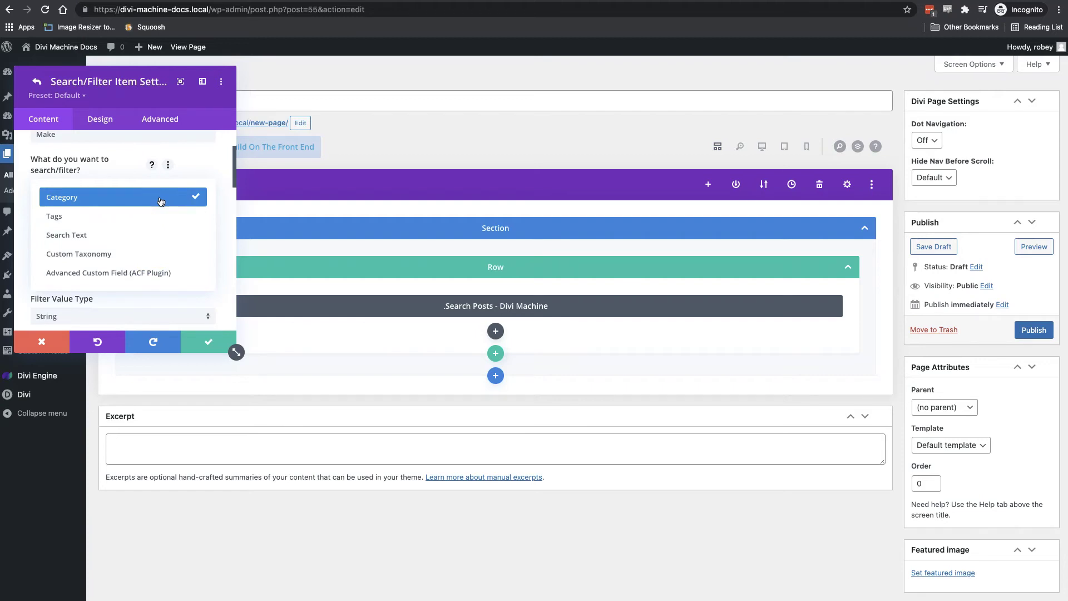
drag(160, 200, 103, 277)
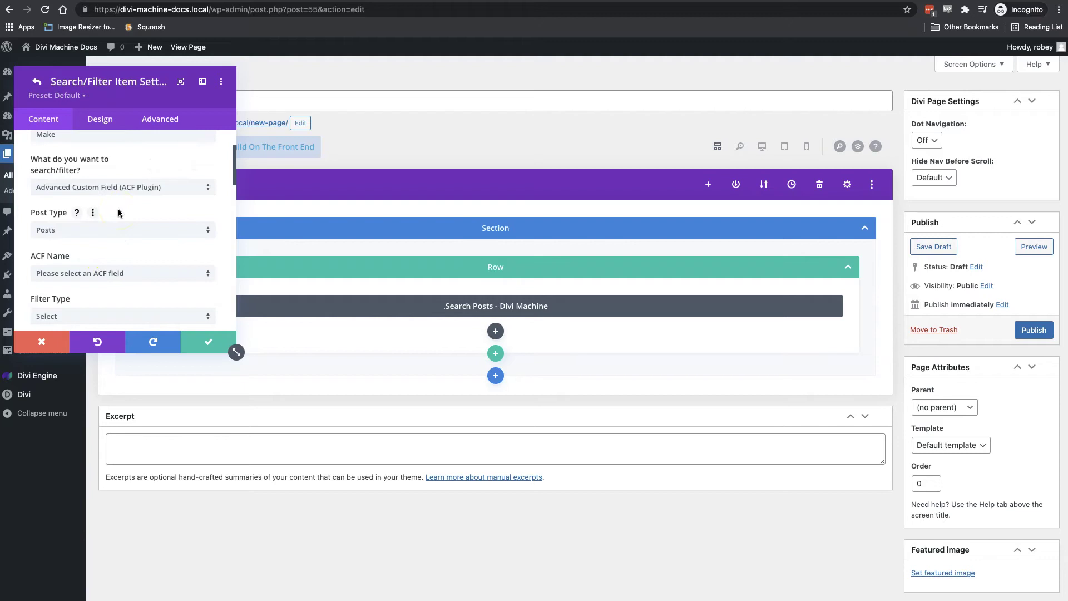
scroll(117, 208, down, 2)
click(126, 181)
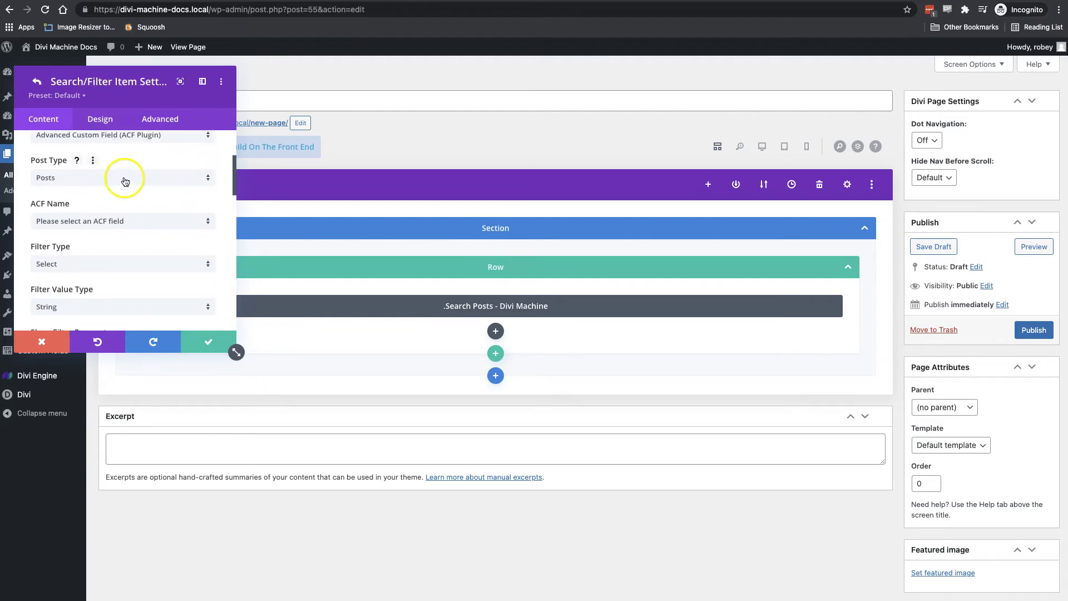
click(65, 300)
Choose the Make - Cars ACF field and keep Select as the filter type.
click(87, 221)
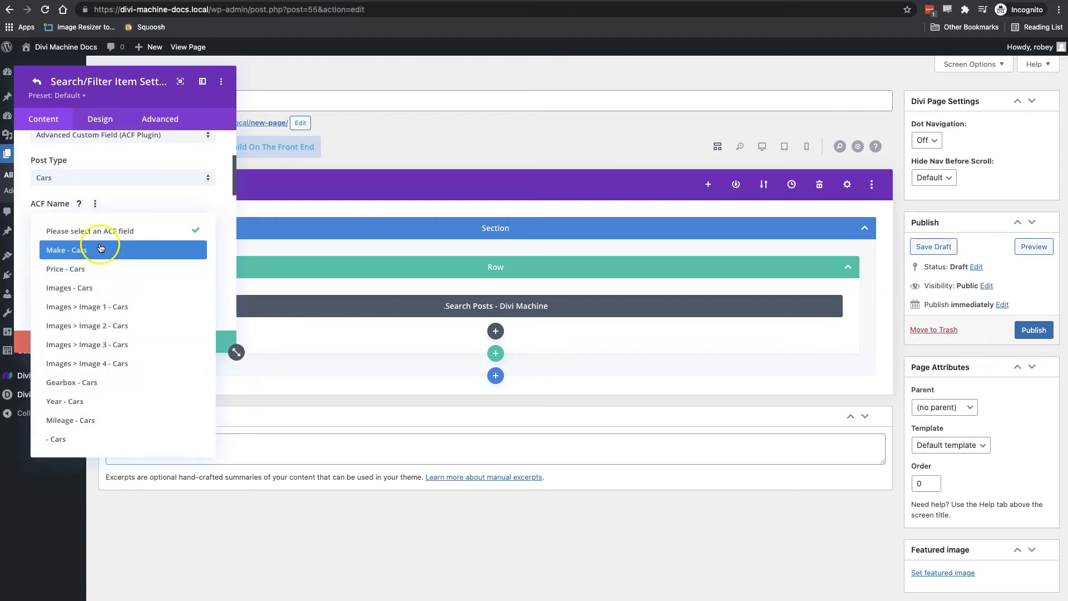
click(76, 251)
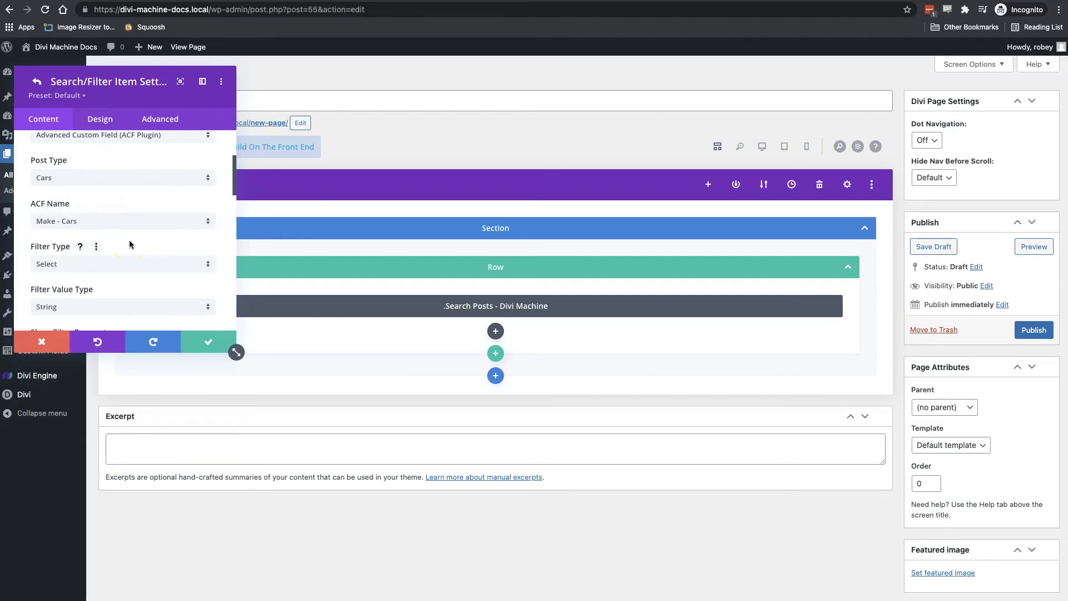
scroll(129, 243, down, 3)
click(100, 207)
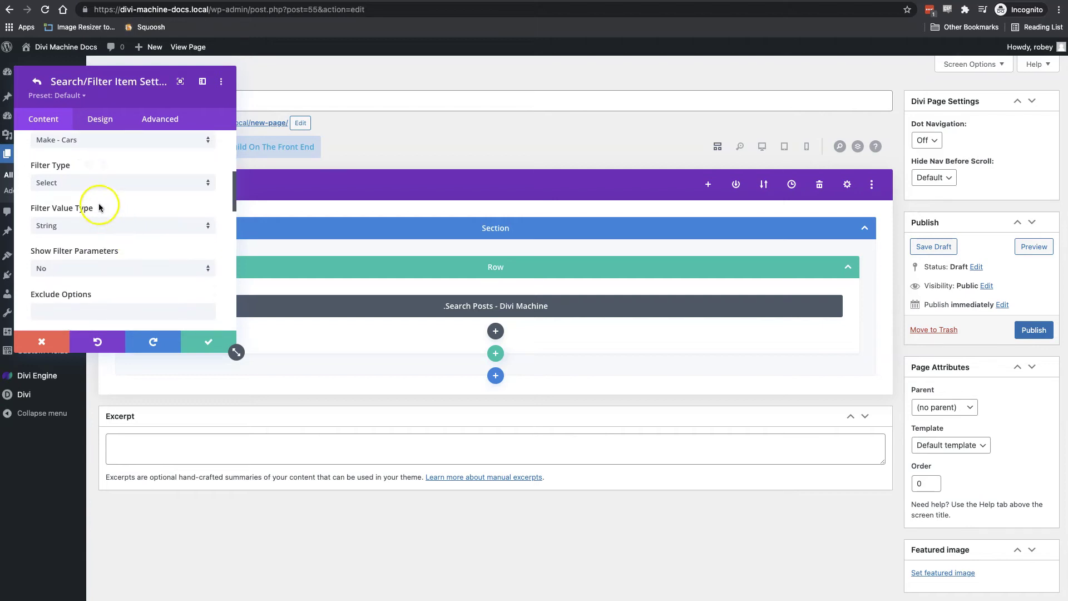
click(89, 183)
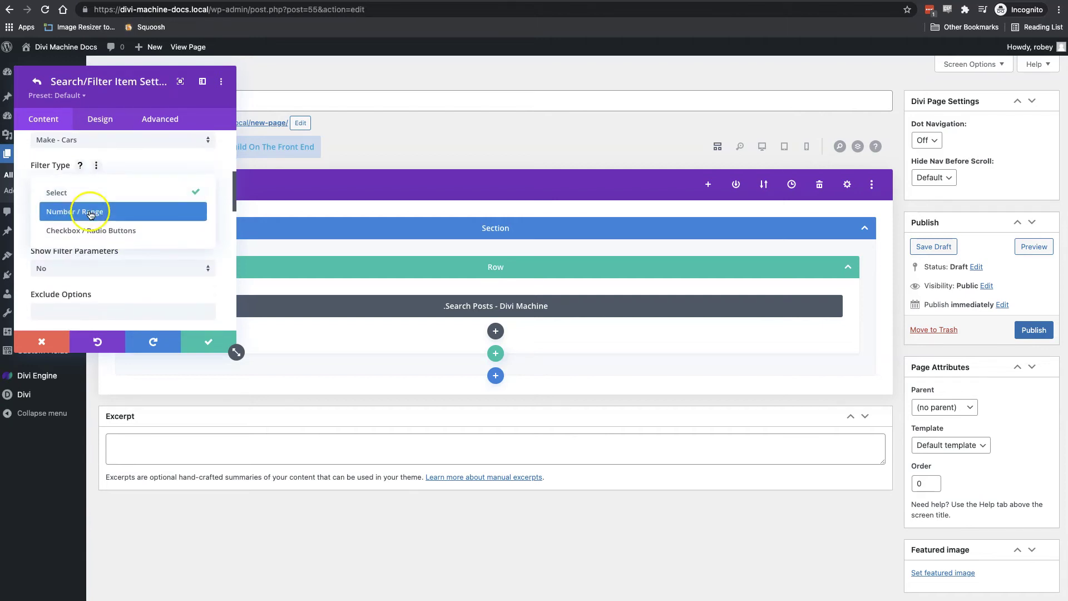
click(89, 192)
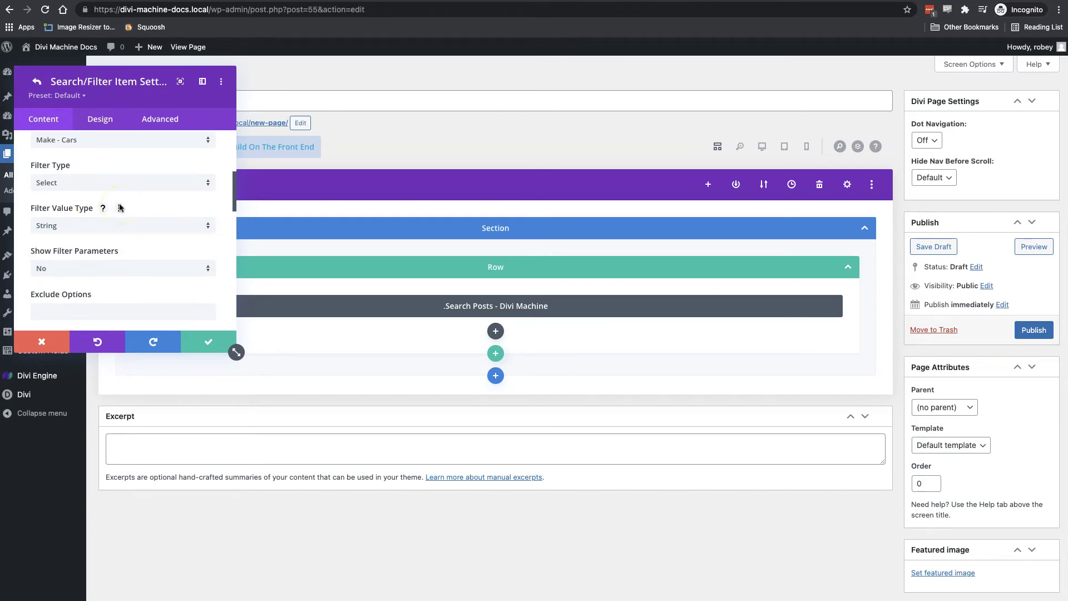
scroll(121, 207, down, 10)
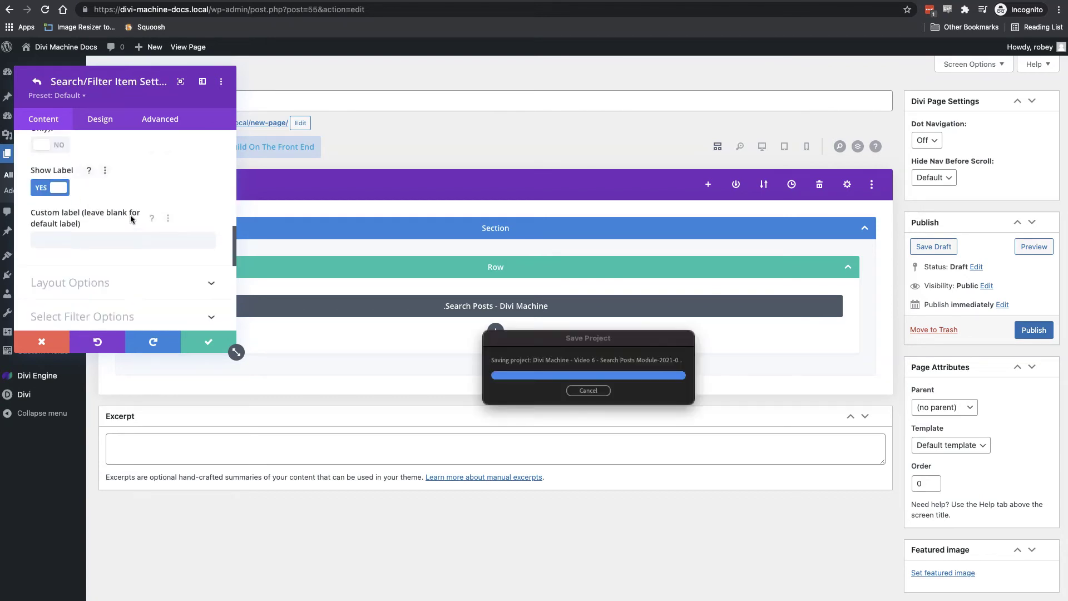
Keep the Make filter width at Full (4/4) and save the item.
click(130, 200)
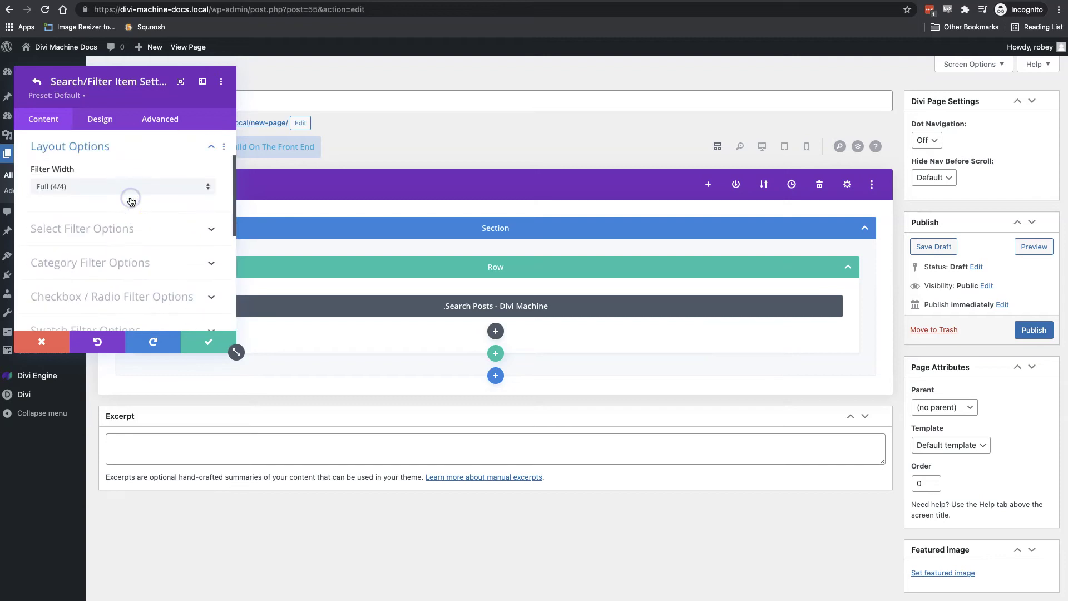
click(118, 189)
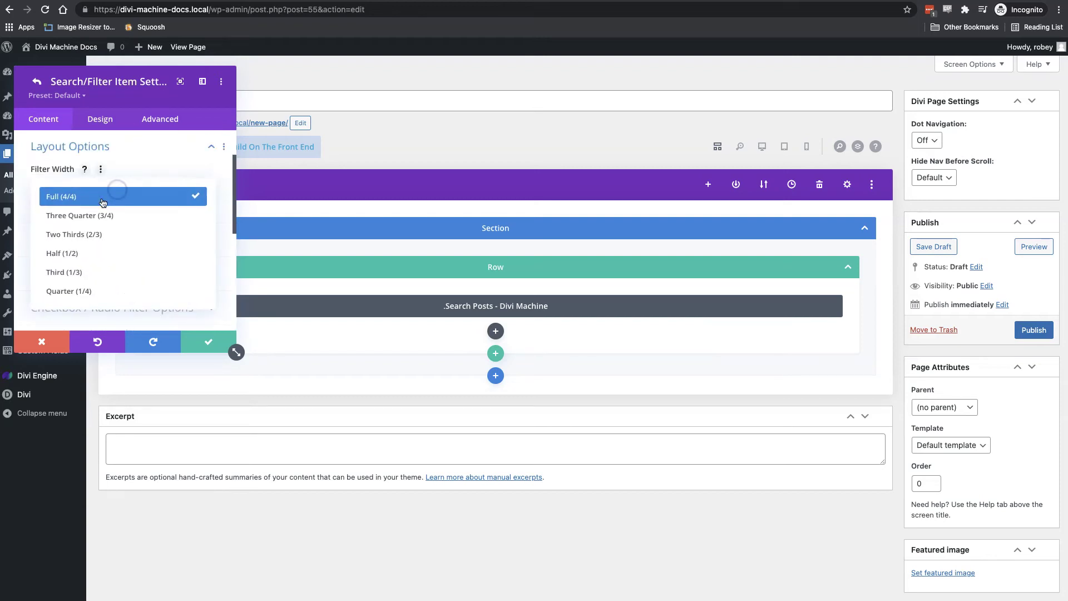
click(62, 196)
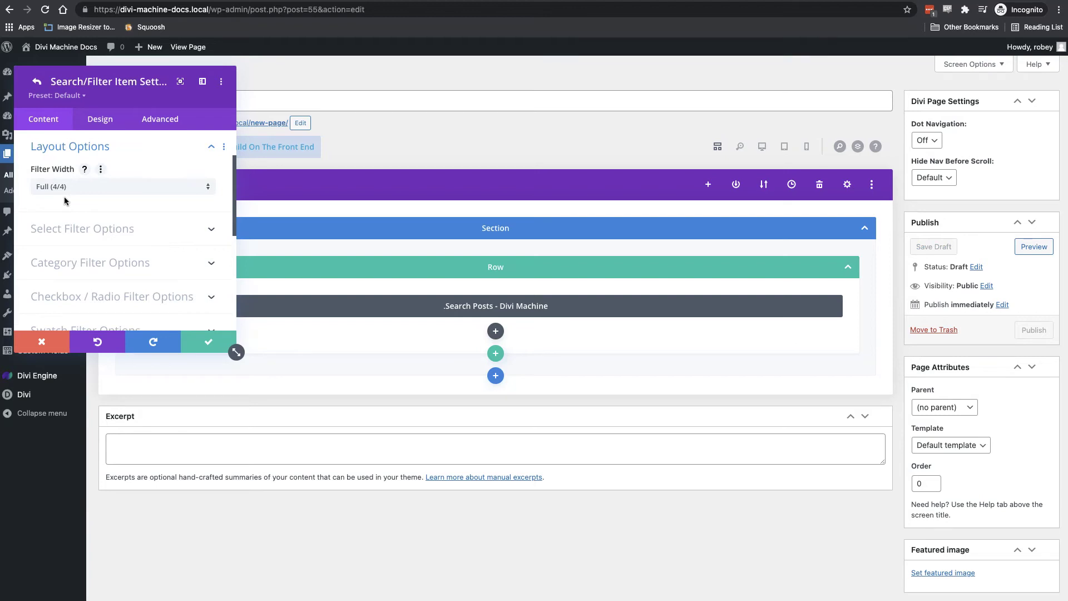
click(189, 337)
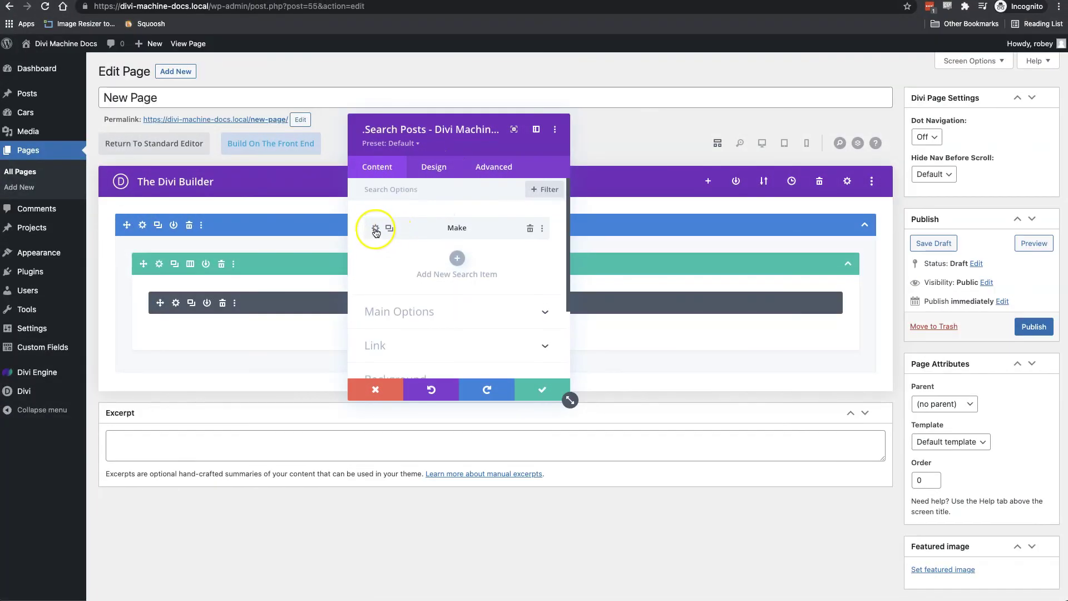
click(432, 166)
click(377, 167)
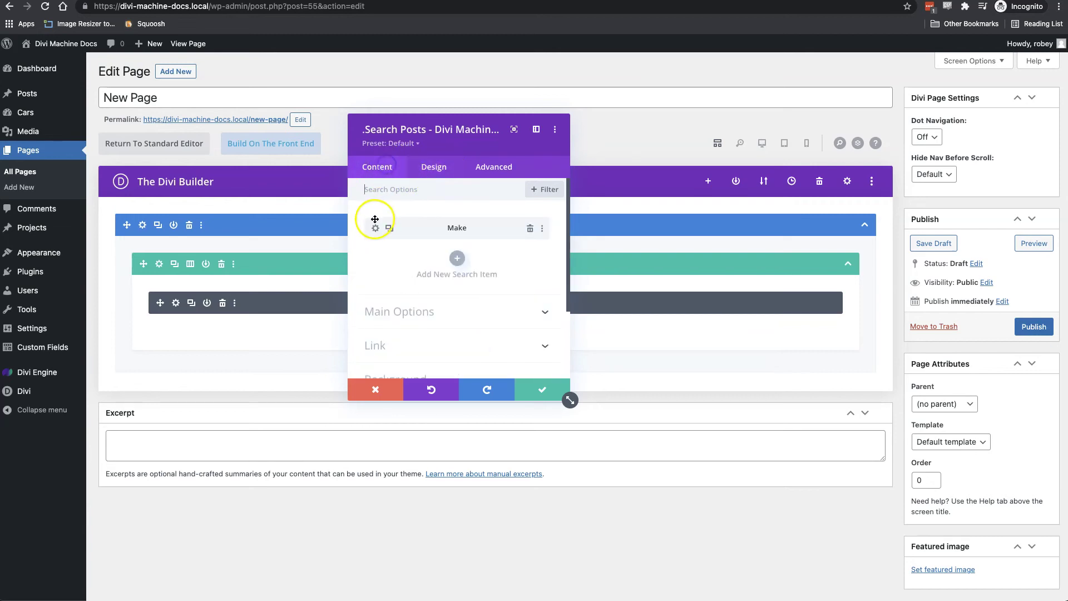
click(427, 176)
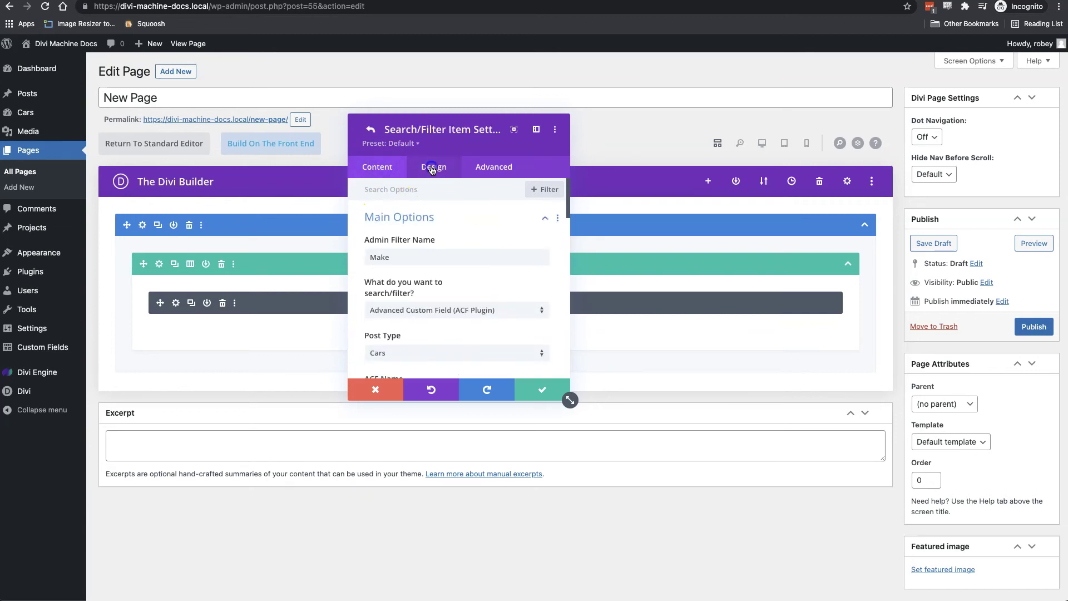
click(370, 169)
click(370, 129)
click(388, 228)
click(389, 228)
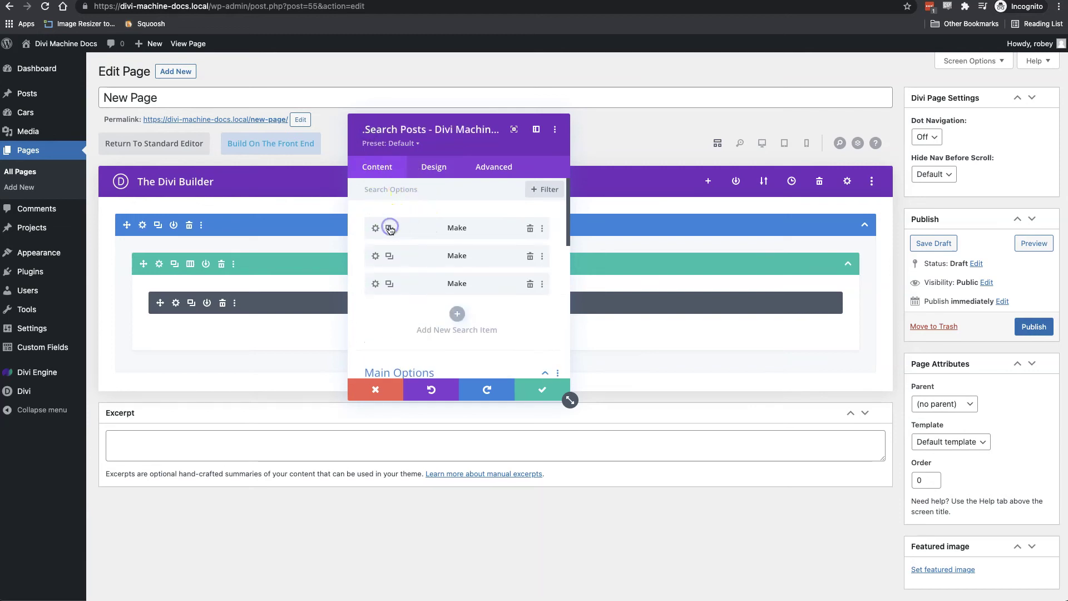
click(529, 256)
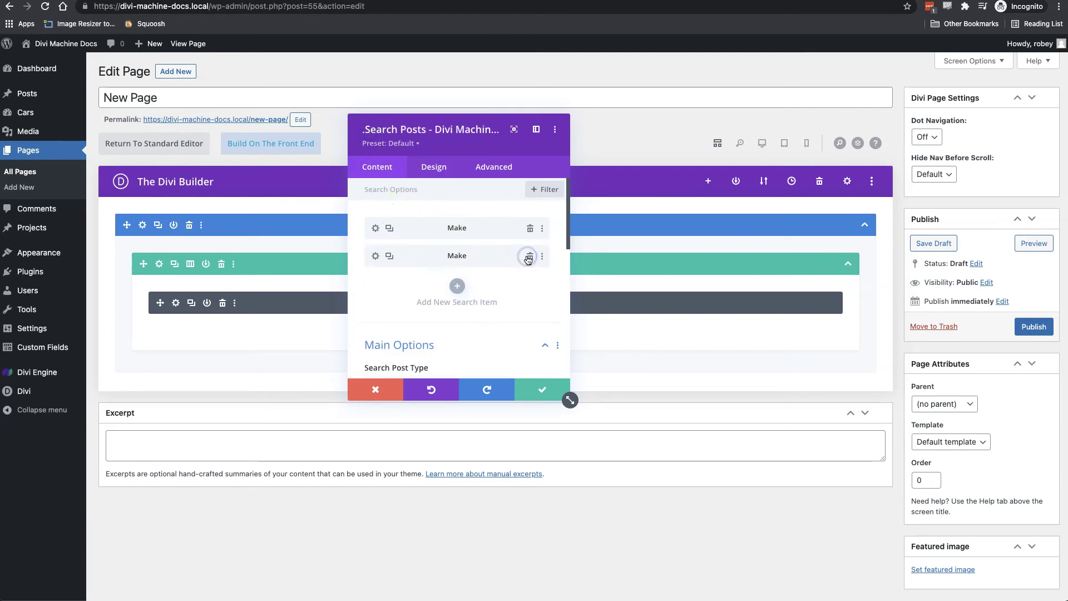
click(530, 257)
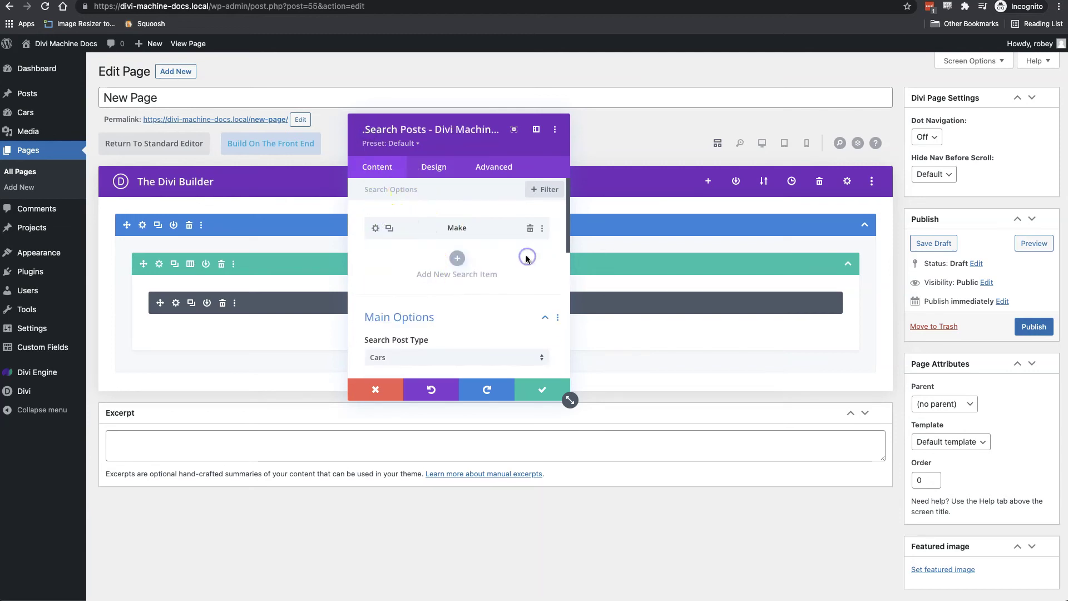
In Design > Fields, make the field text, focused background and focused text black.
click(436, 168)
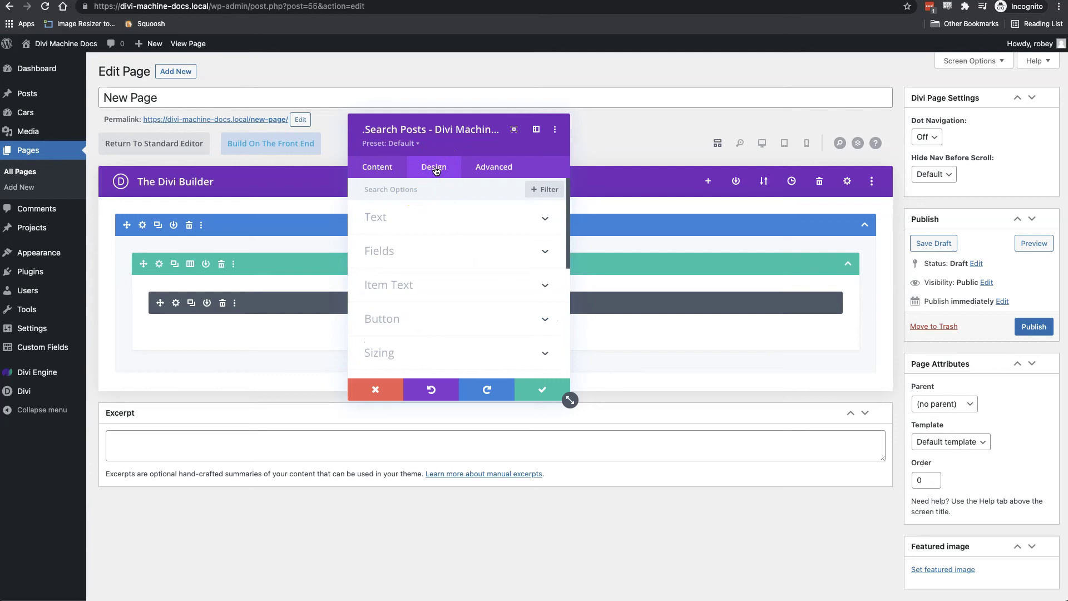
click(417, 253)
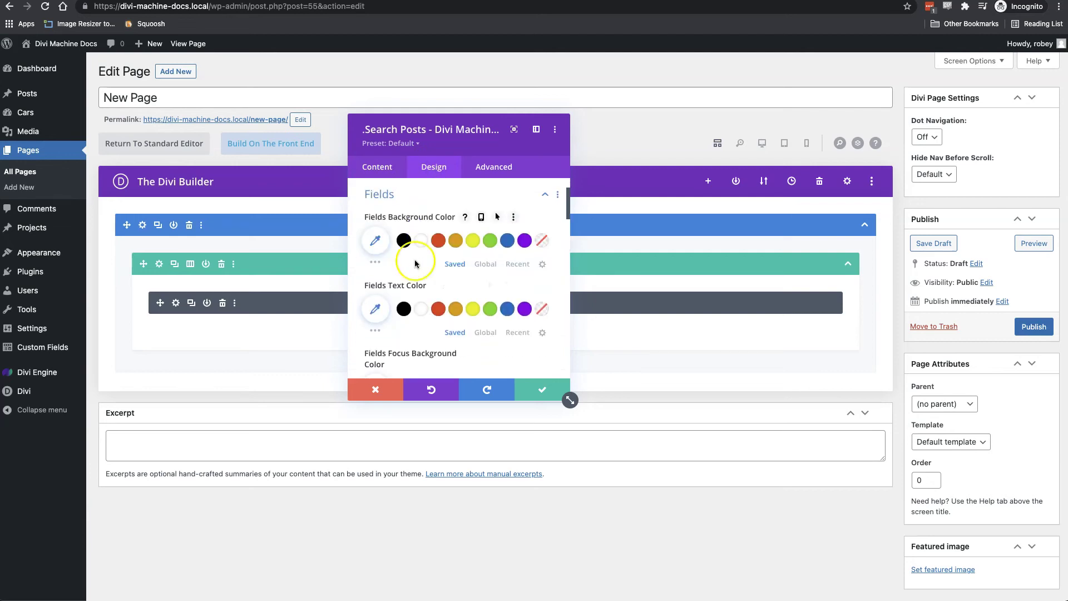
scroll(439, 332, down, 1)
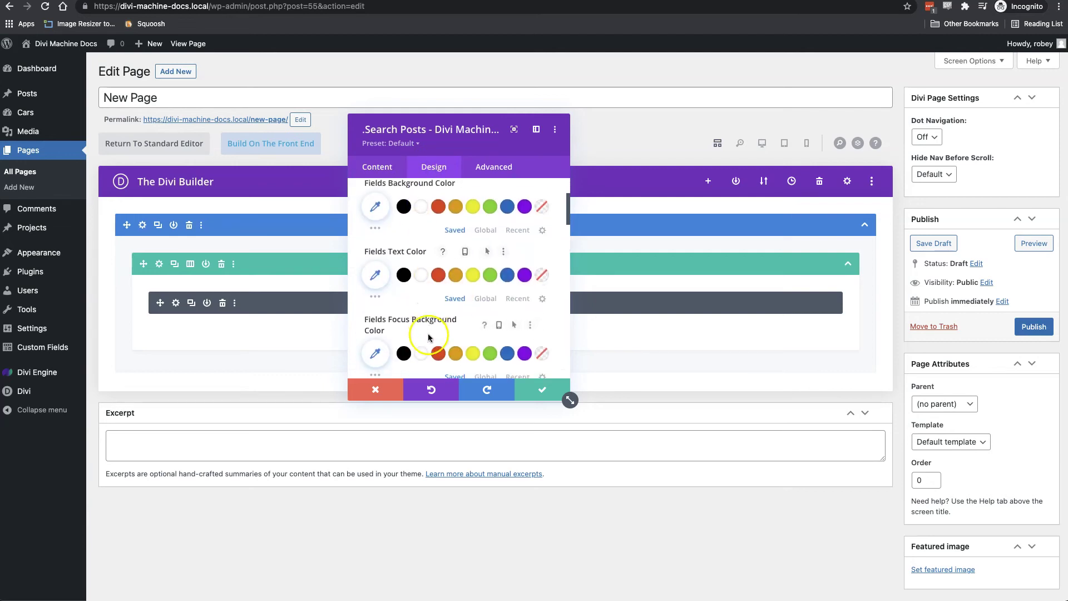
click(403, 276)
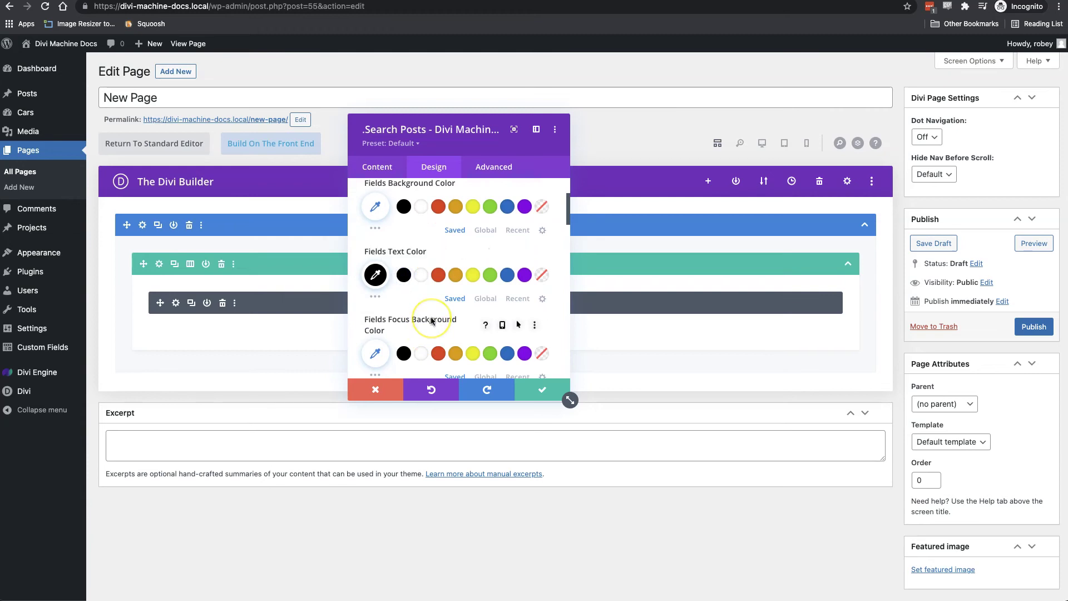
scroll(432, 319, down, 2)
click(406, 299)
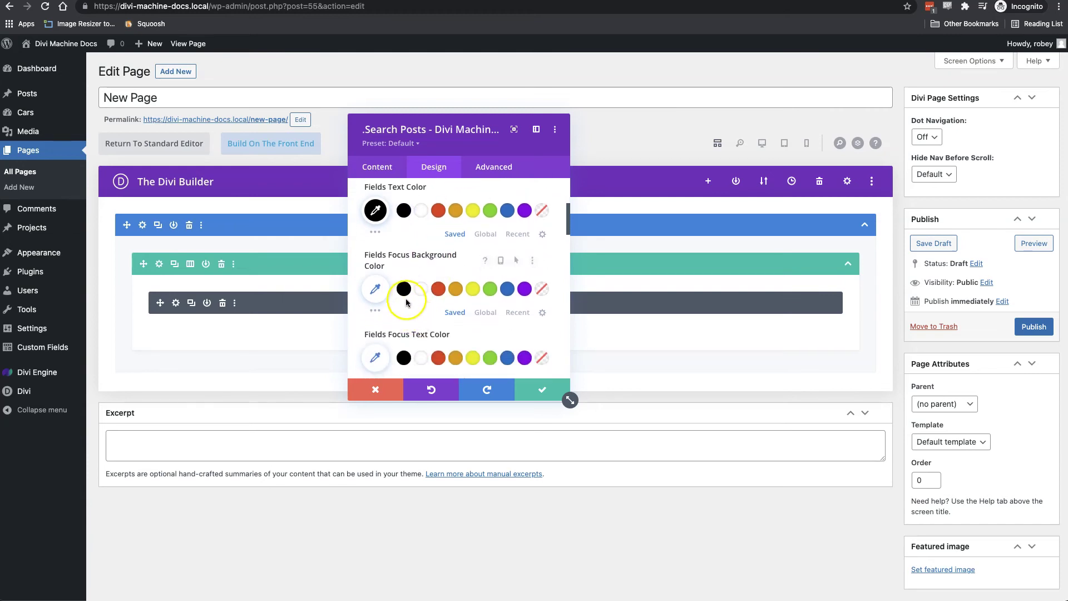
click(405, 293)
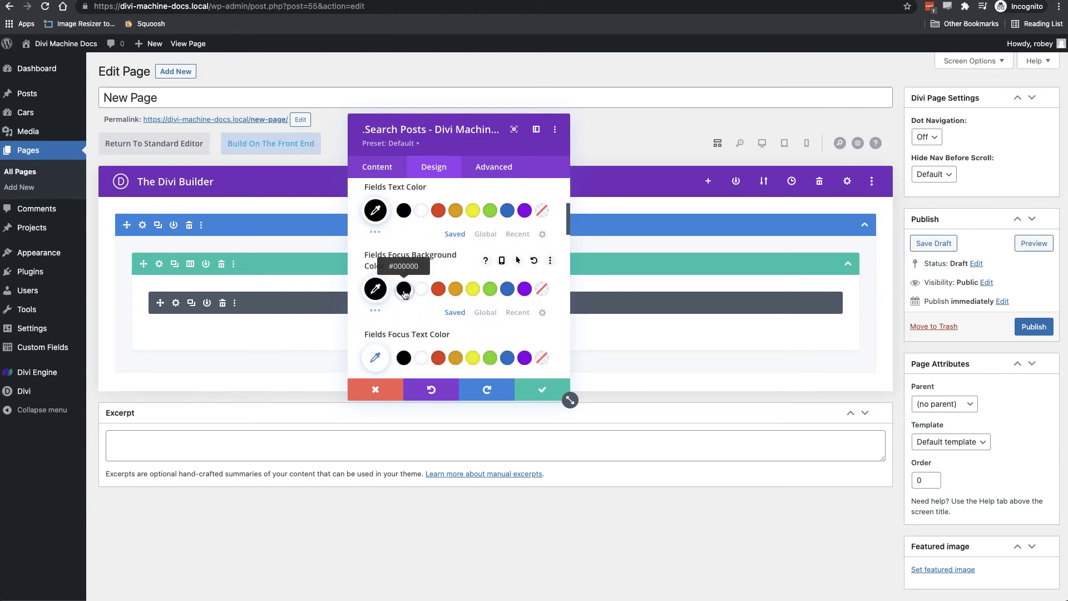
click(403, 357)
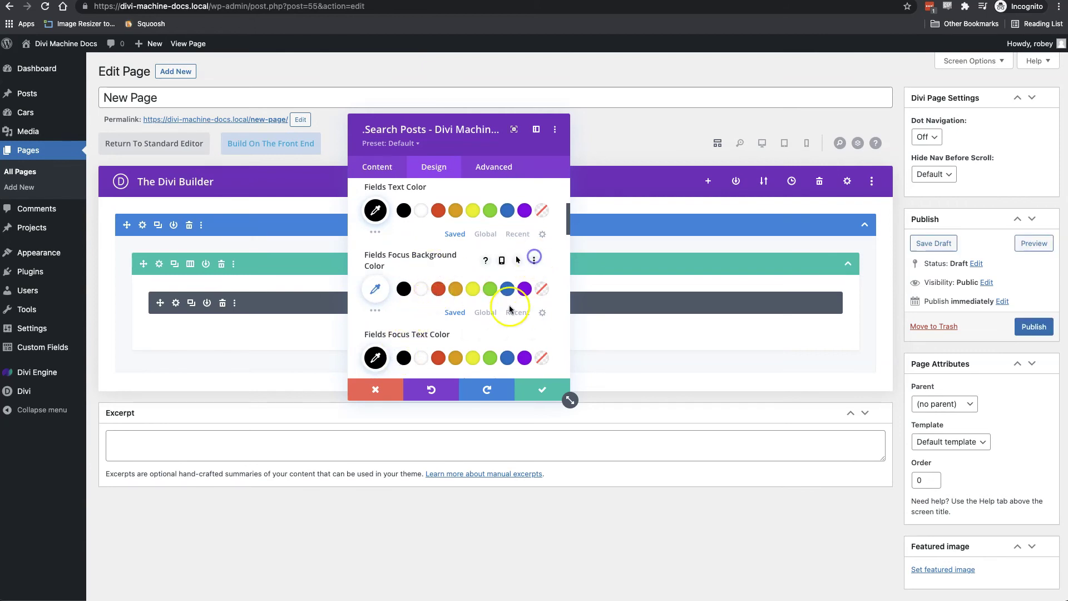
scroll(508, 278, down, 5)
Set the fields' padding to 20px on top, bottom, left and right.
click(377, 322)
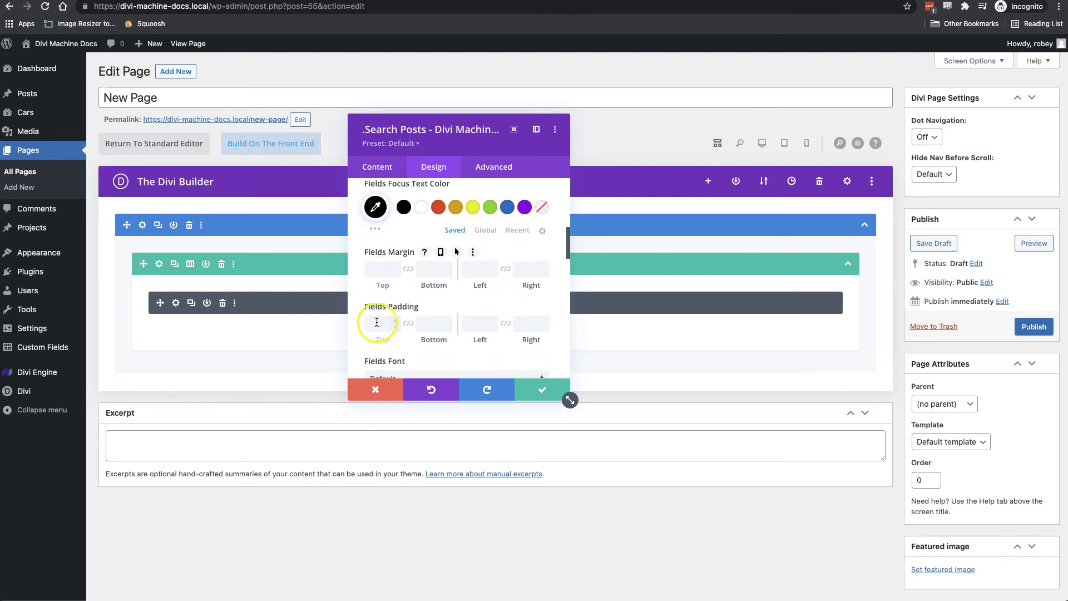
click(408, 323)
click(470, 321)
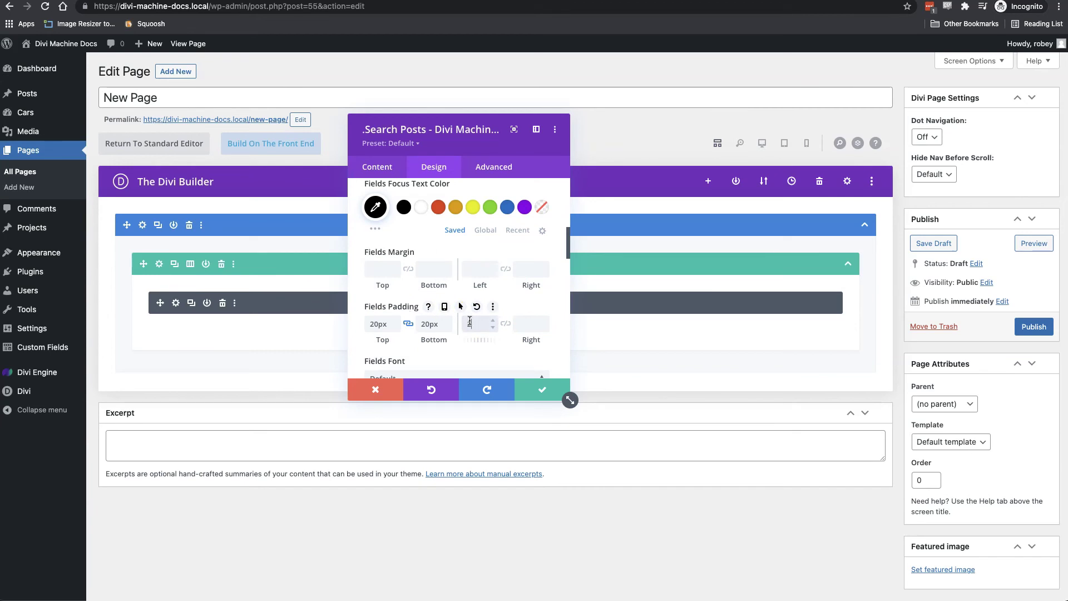
text(20px)
scroll(503, 320, down, 5)
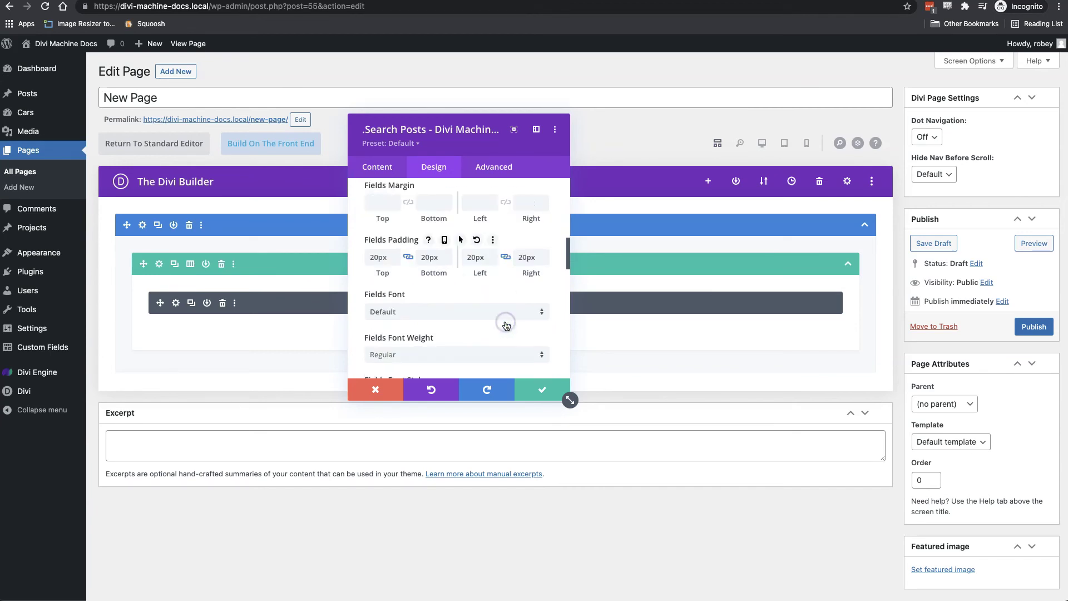
Make the filter item text black.
scroll(504, 325, down, 5)
click(445, 256)
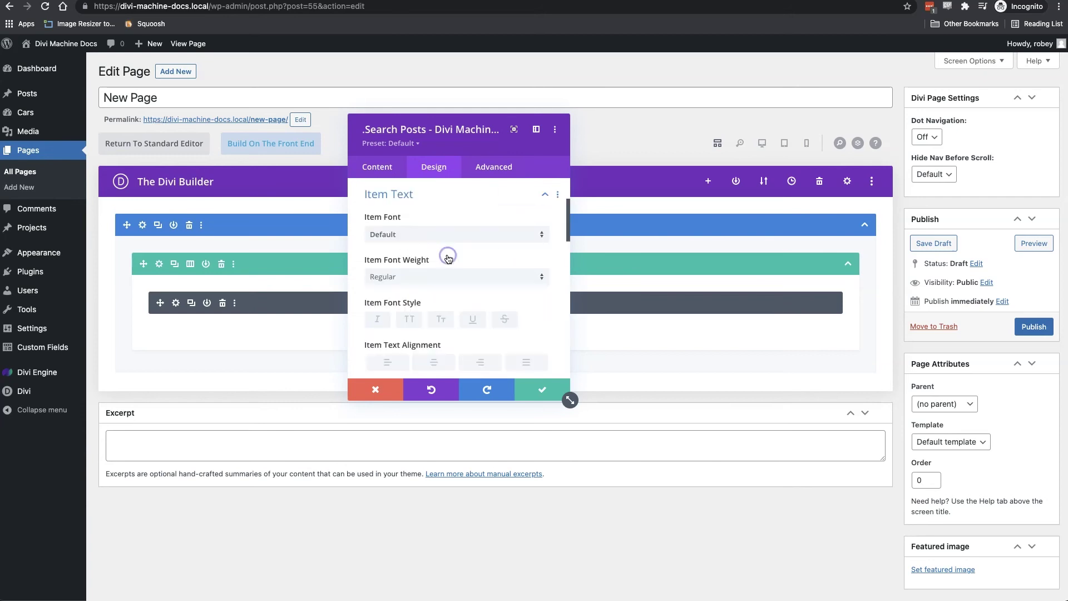
scroll(416, 303, down, 3)
click(404, 269)
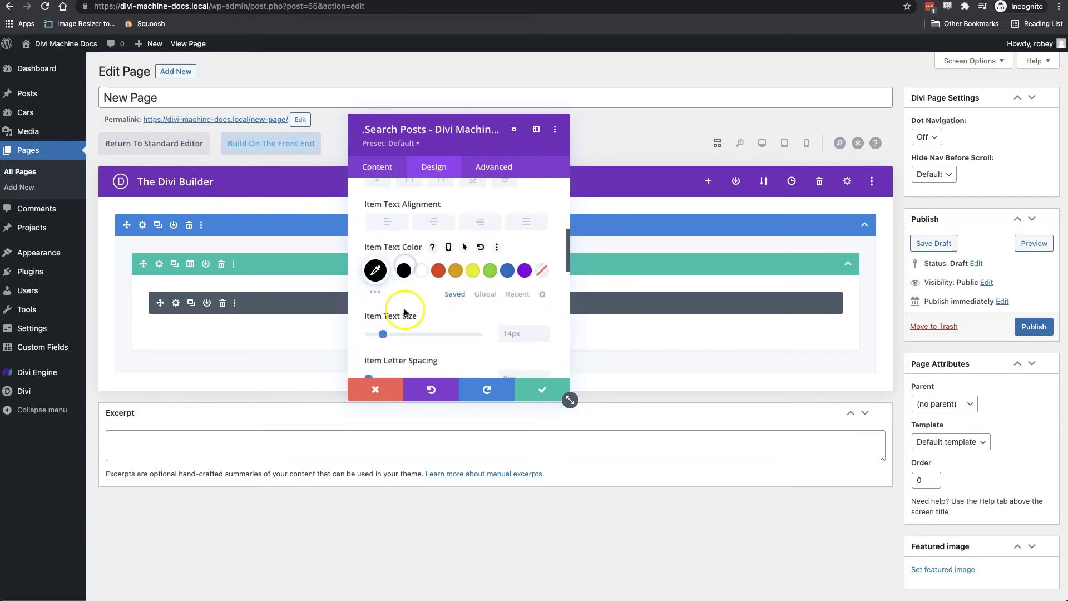
scroll(407, 309, down, 5)
scroll(404, 312, down, 3)
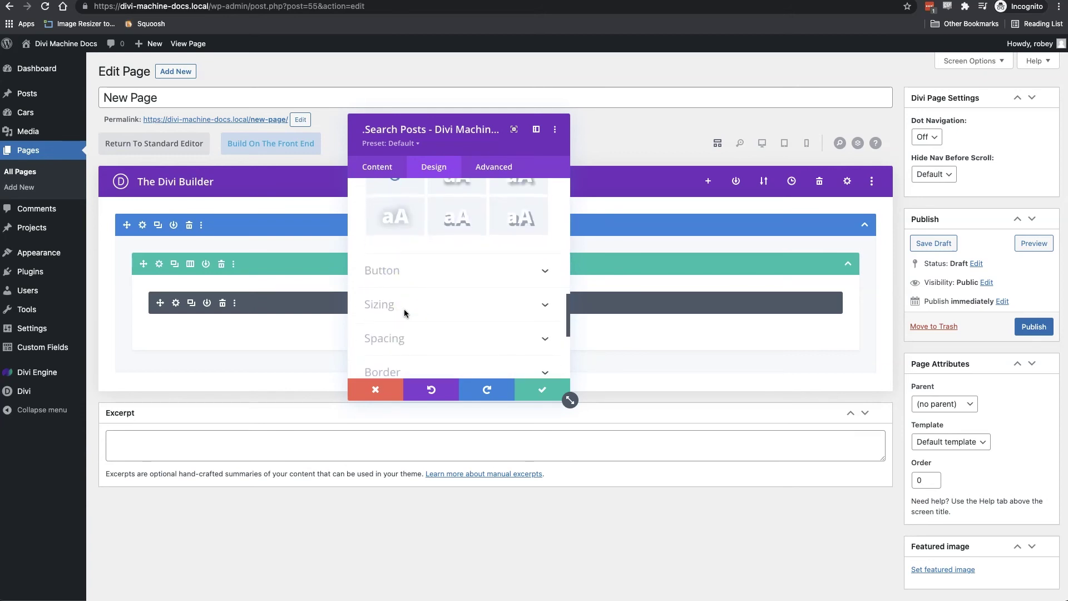
Enable custom button styles with a black background and white button text.
click(409, 256)
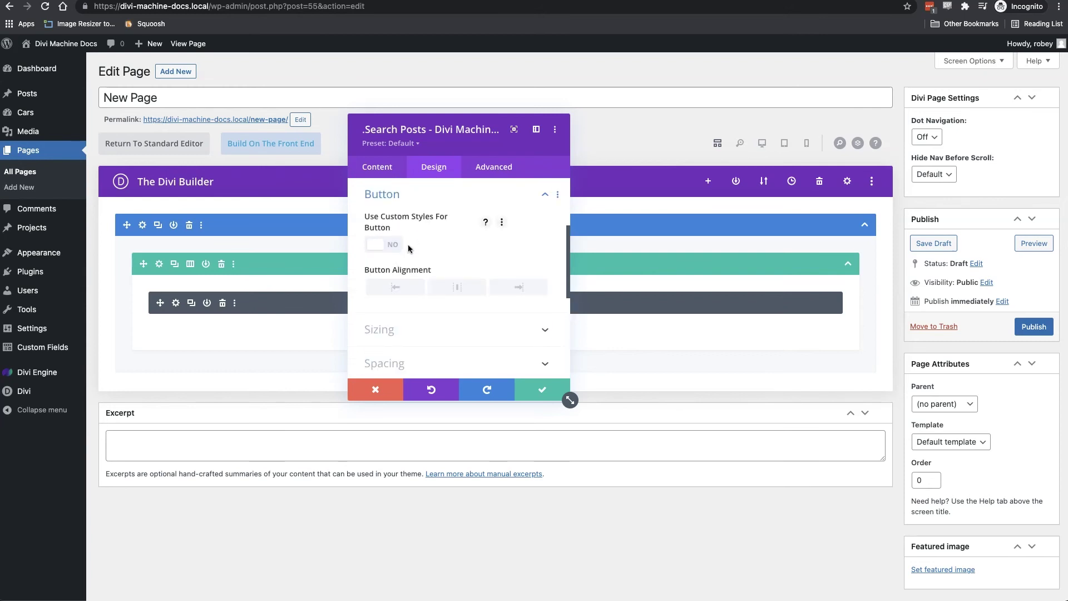
click(388, 245)
scroll(398, 273, down, 1)
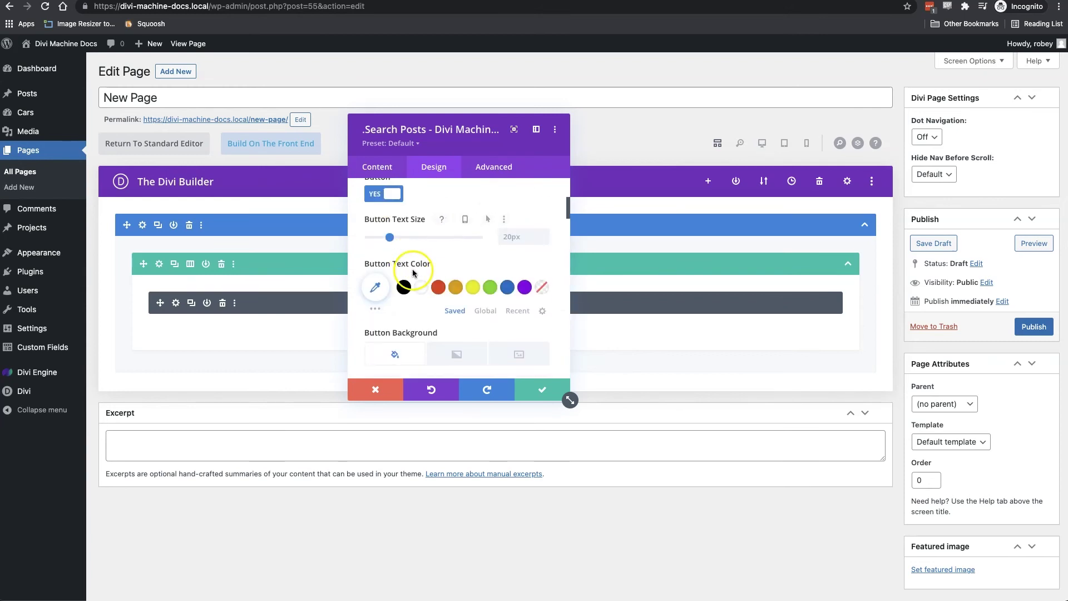
click(405, 288)
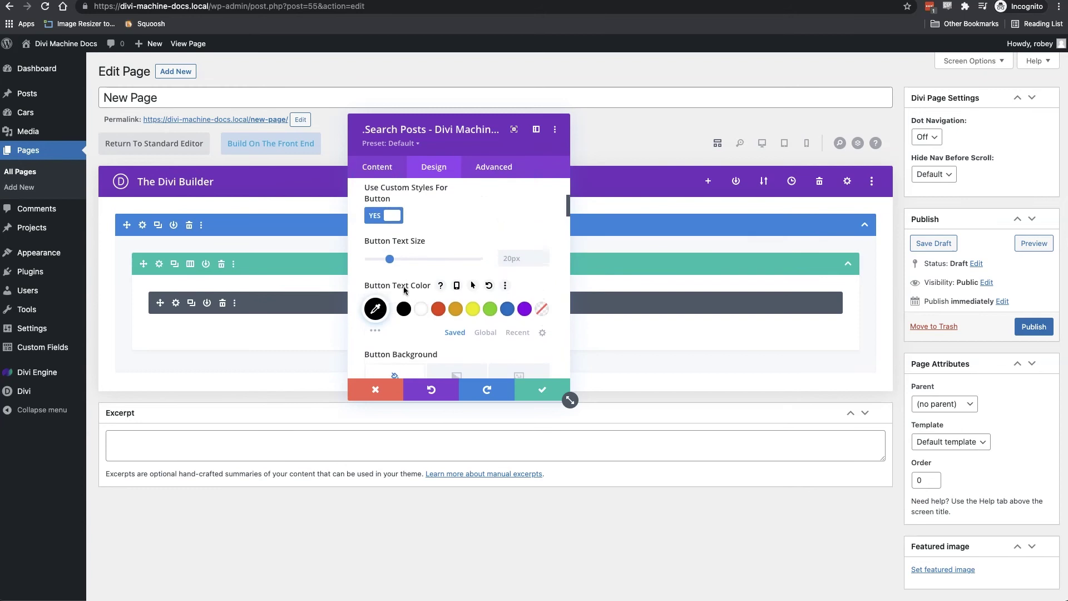
scroll(403, 285, down, 2)
click(418, 325)
scroll(419, 341, down, 3)
click(405, 348)
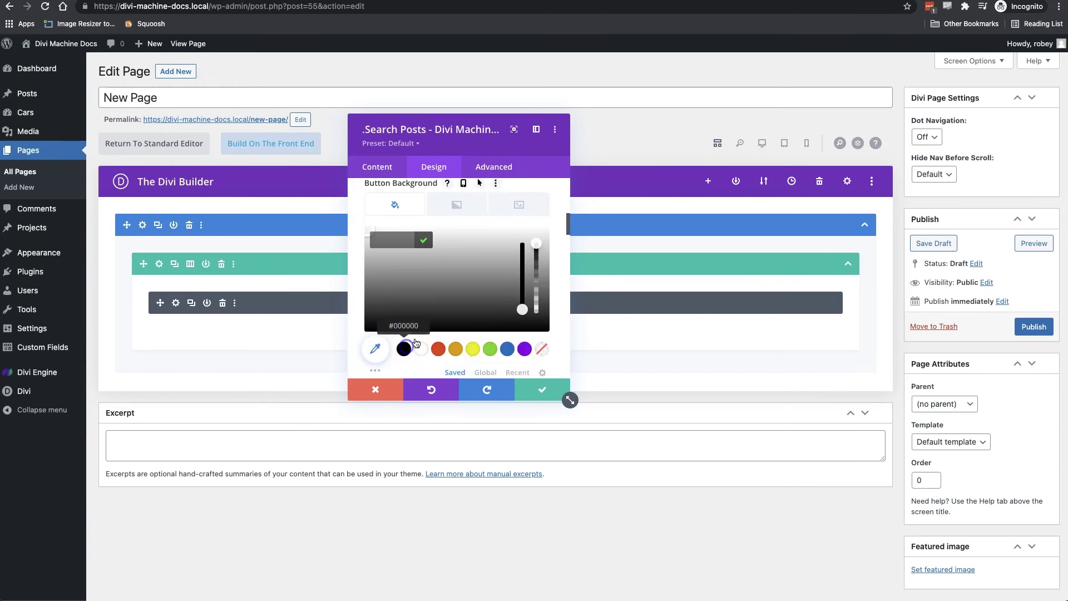
click(480, 257)
scroll(479, 257, up, 3)
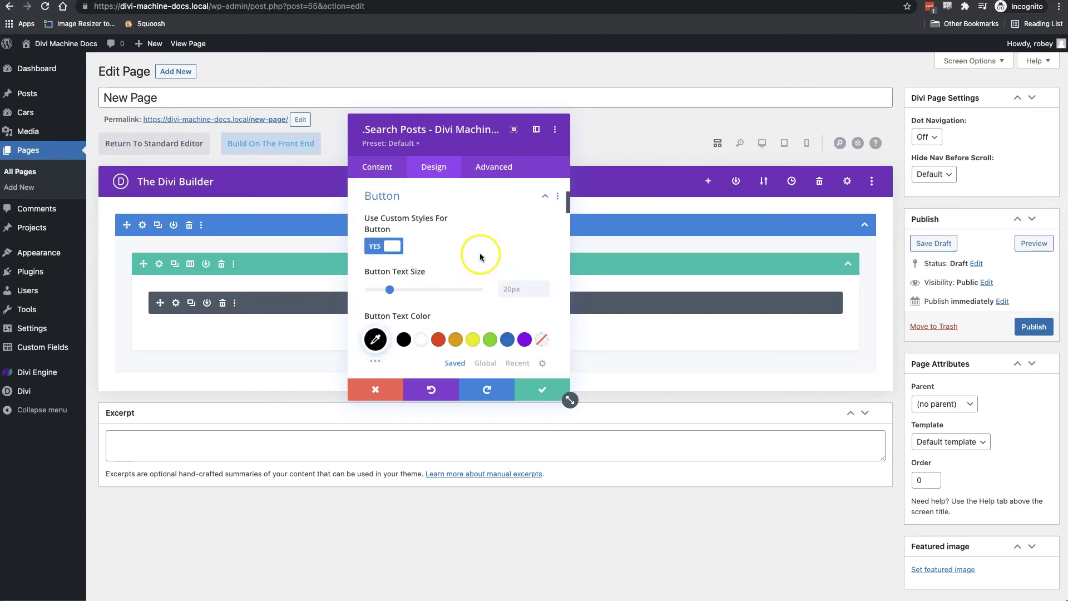
click(420, 338)
Give the button 5px corner radius, a black border and a text shadow, then save.
scroll(421, 340, down, 2)
scroll(421, 342, down, 5)
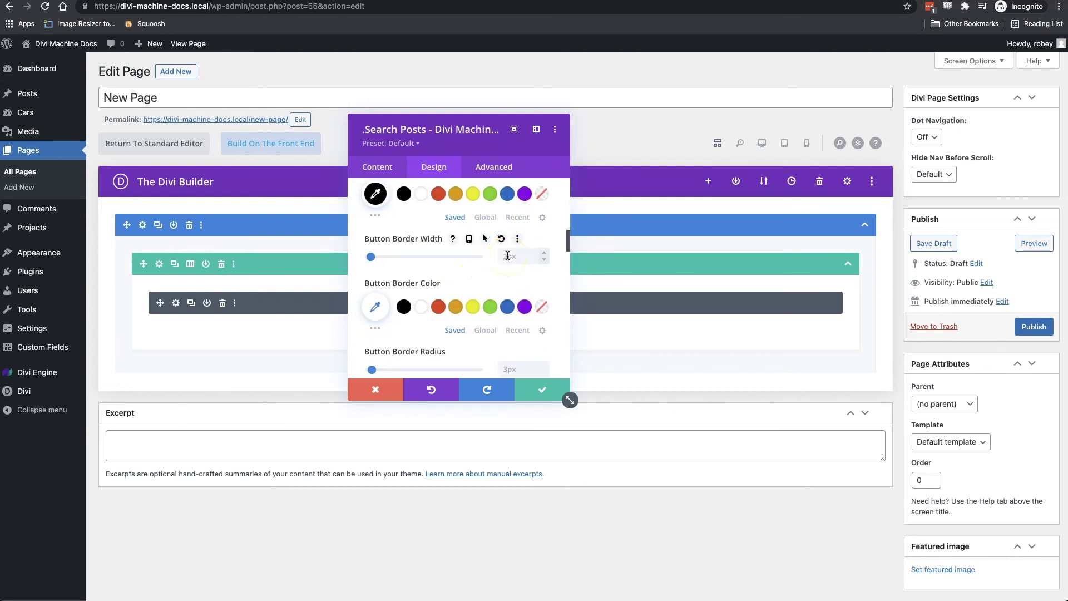
scroll(507, 255, down, 3)
click(506, 263)
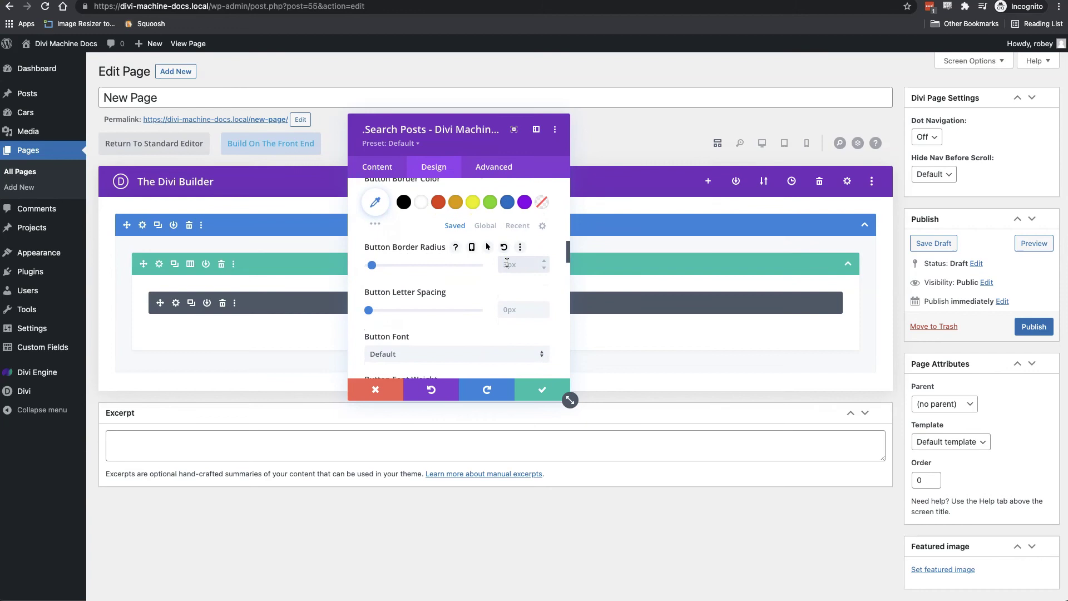
text(5px)
click(403, 202)
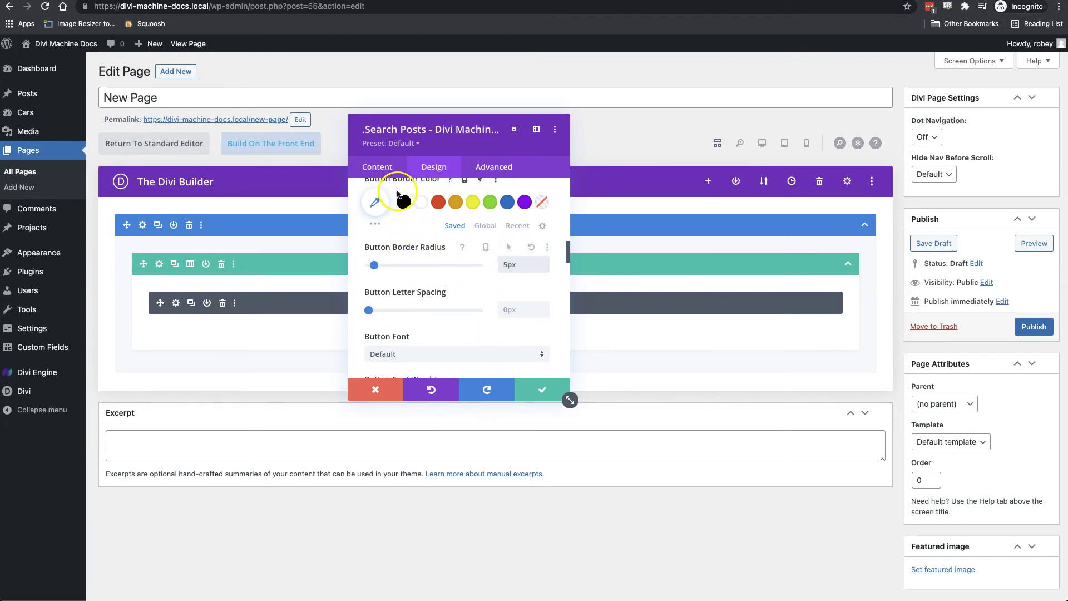
scroll(418, 275, down, 4)
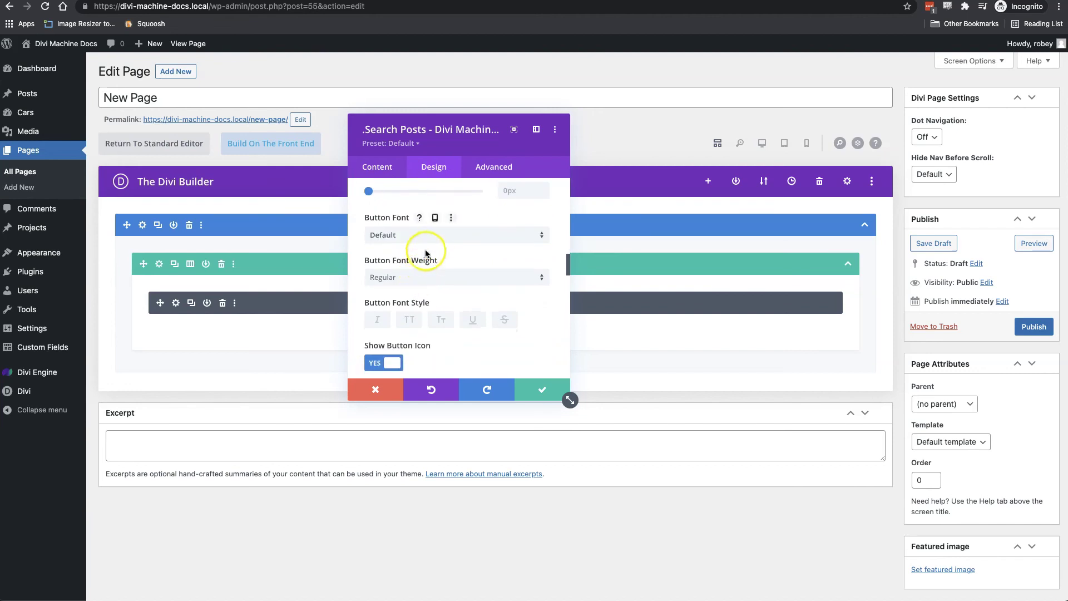
scroll(443, 232, down, 12)
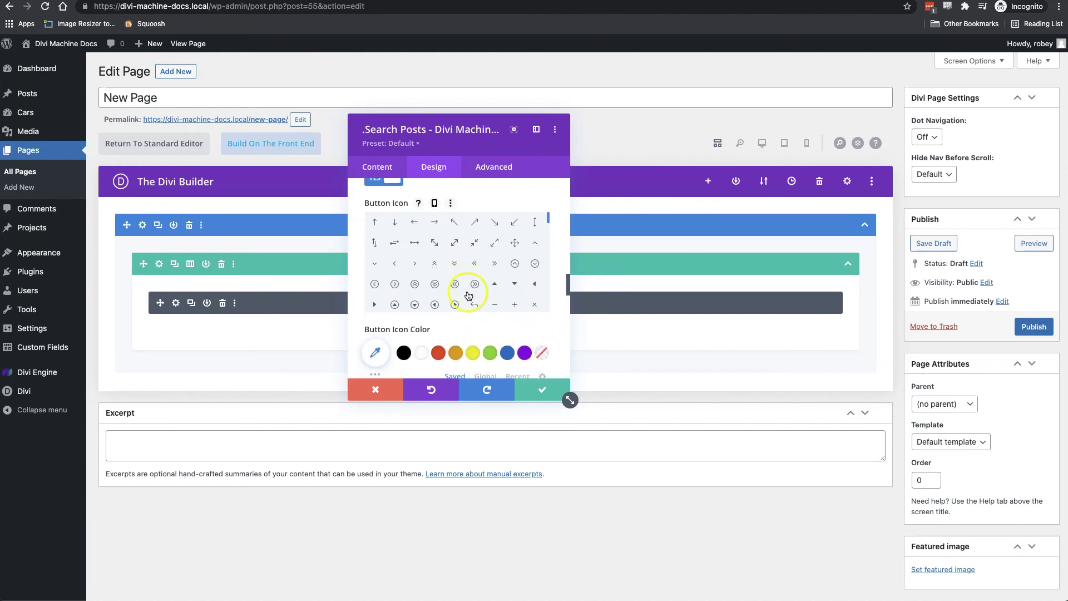
scroll(446, 342, down, 2)
click(453, 323)
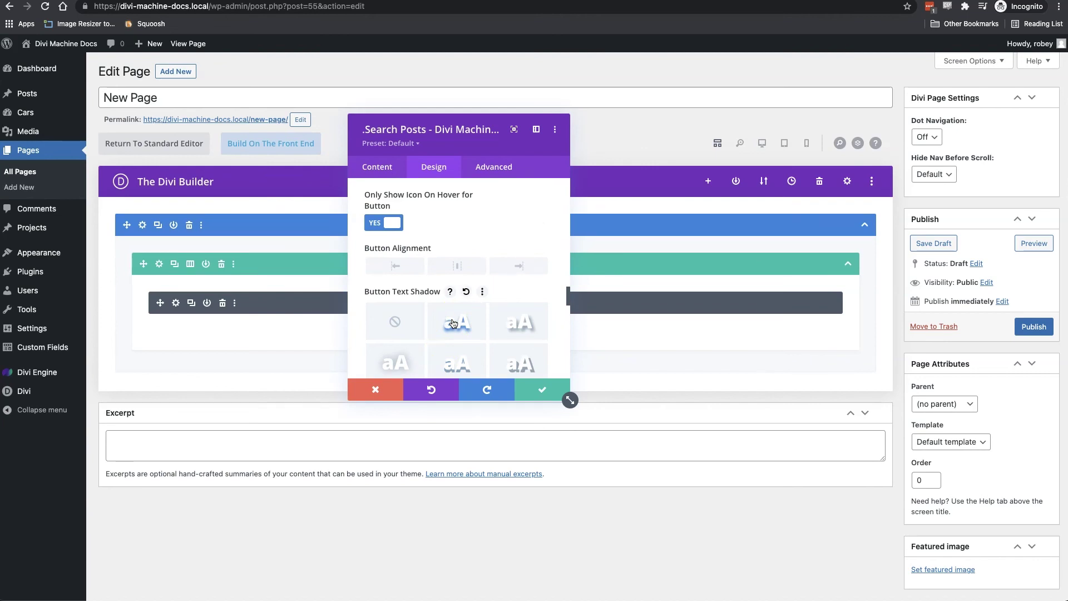
click(541, 387)
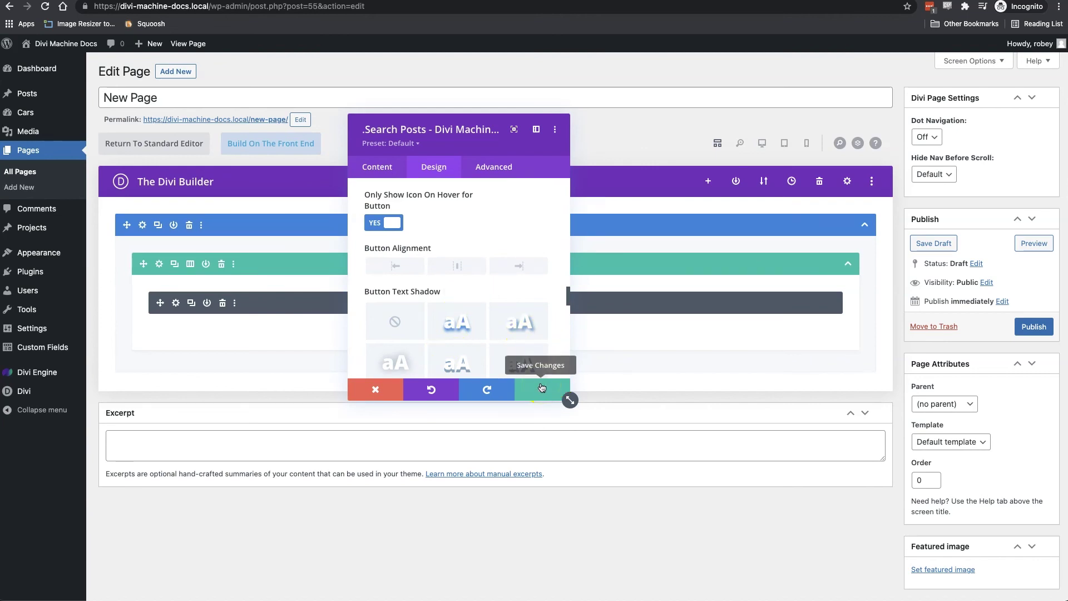
key(ctrl+s)
Publish the page, switch the row to a 1/3 + 2/3 column layout, update, and open the live page.
click(270, 393)
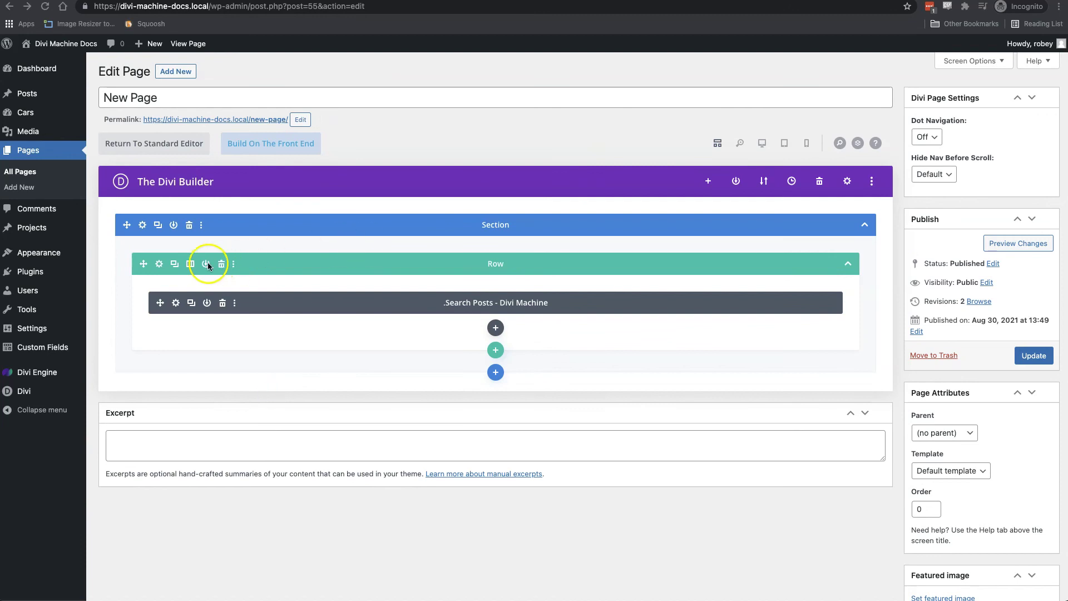
click(191, 264)
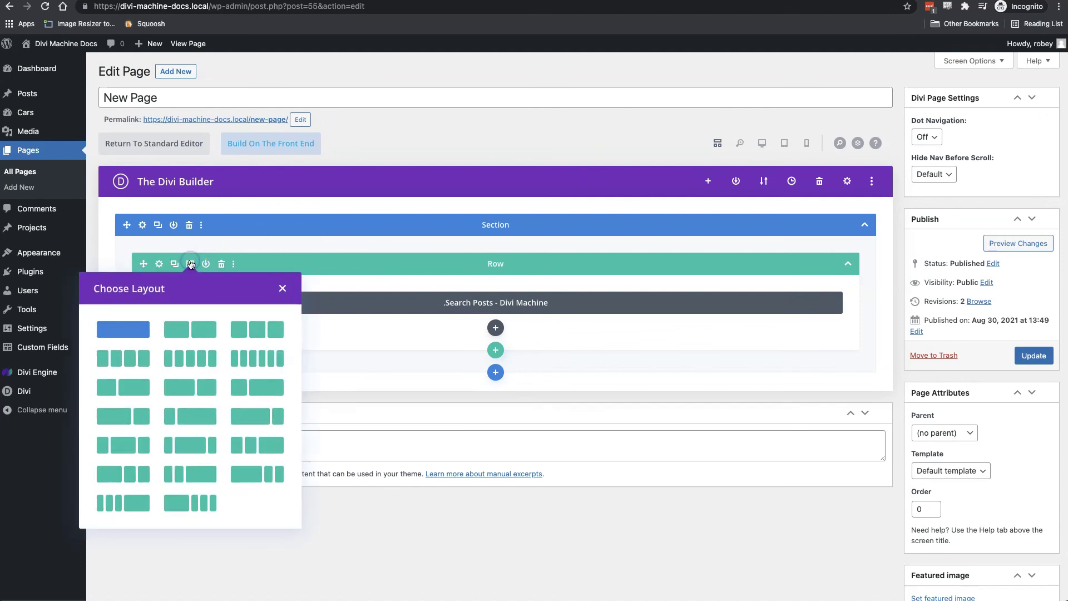
click(124, 390)
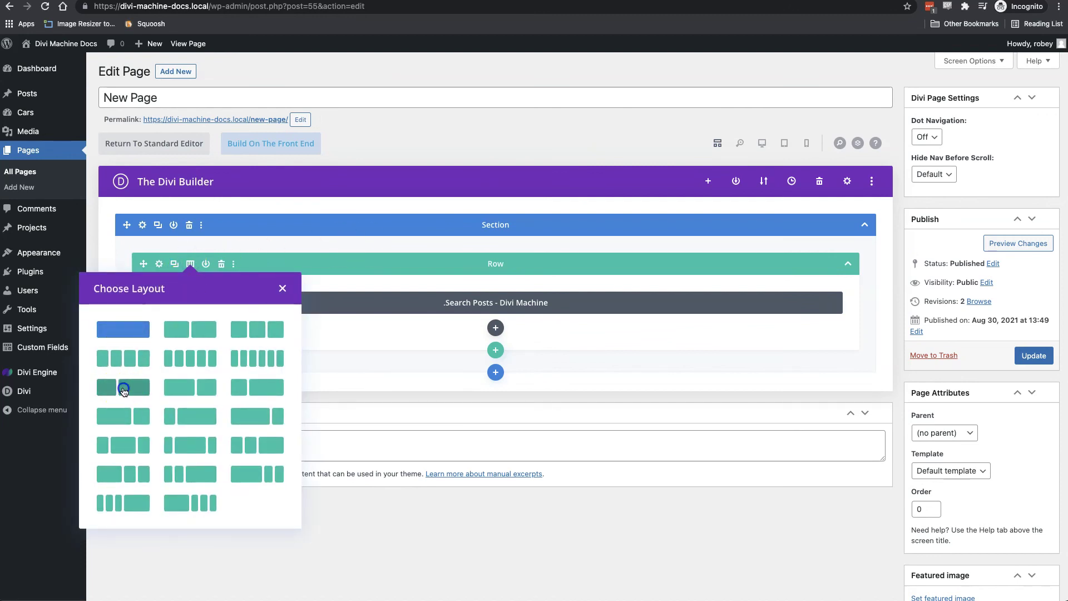
click(1016, 351)
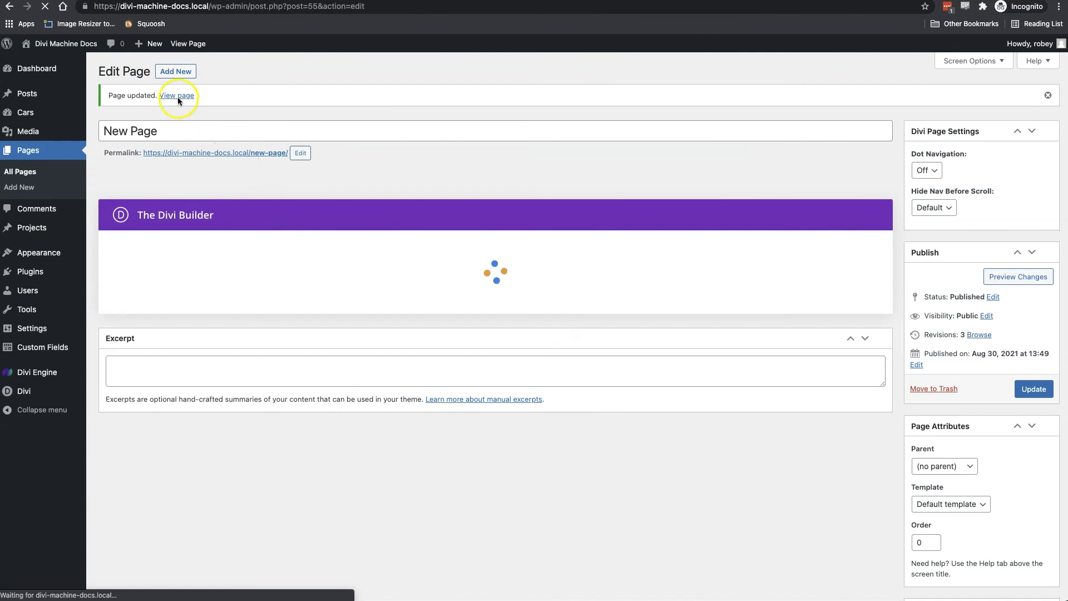
right_click(177, 99)
Open the published page and expand its Make dropdown listing BMW, Audi and VW.
click(245, 102)
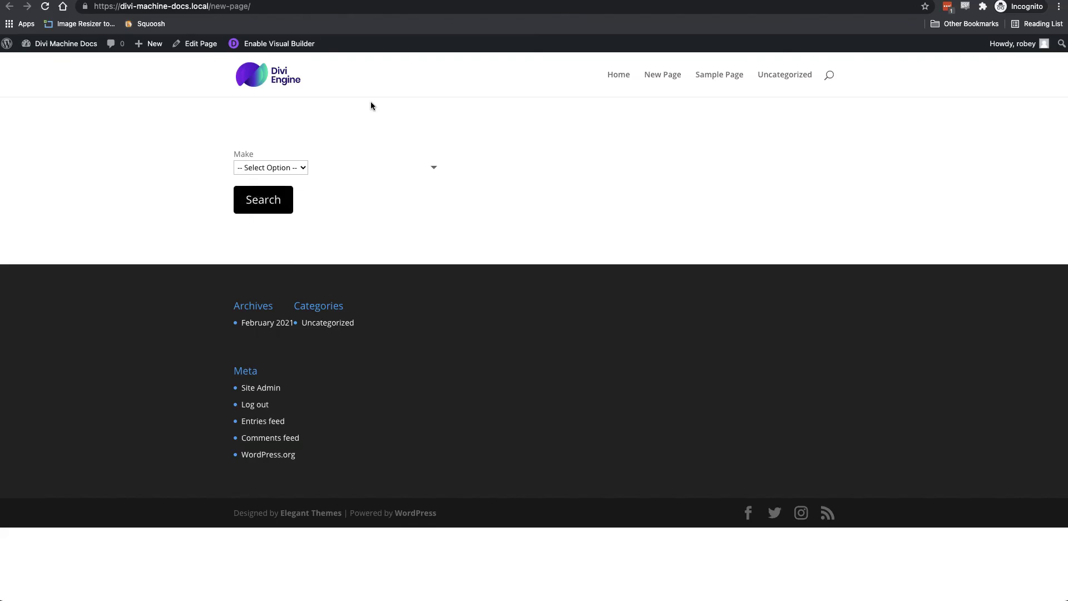
click(262, 168)
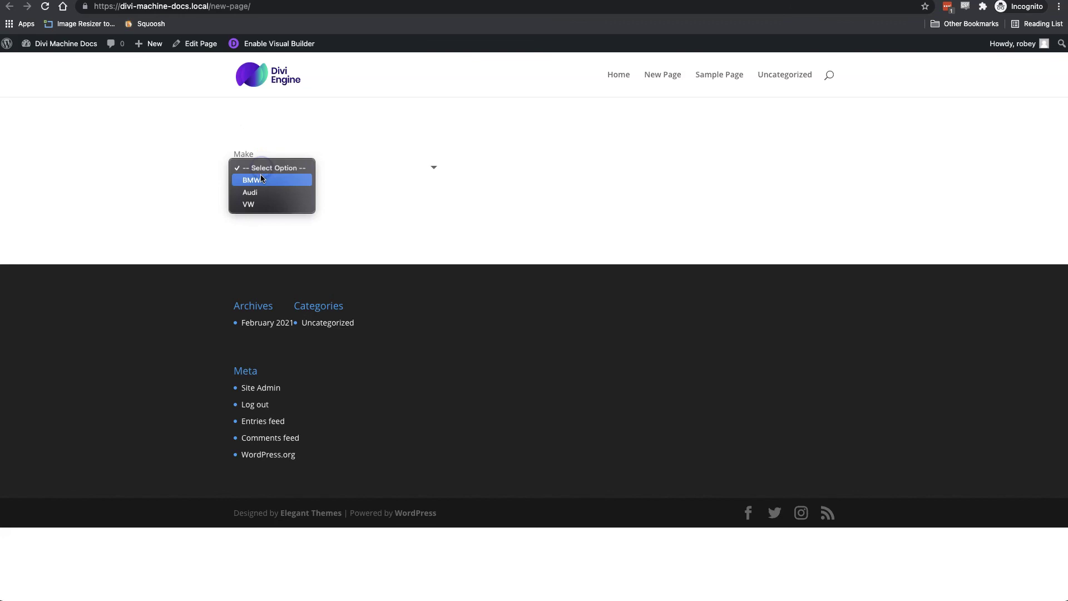
Choose BMW as the Make and submit the search for BMW car posts.
click(260, 180)
click(261, 199)
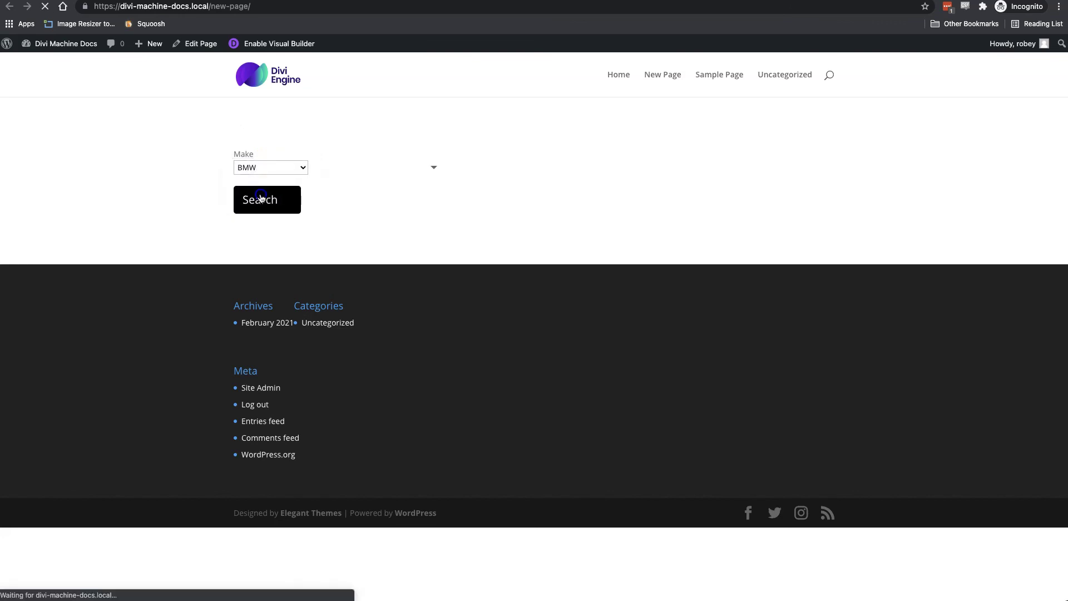